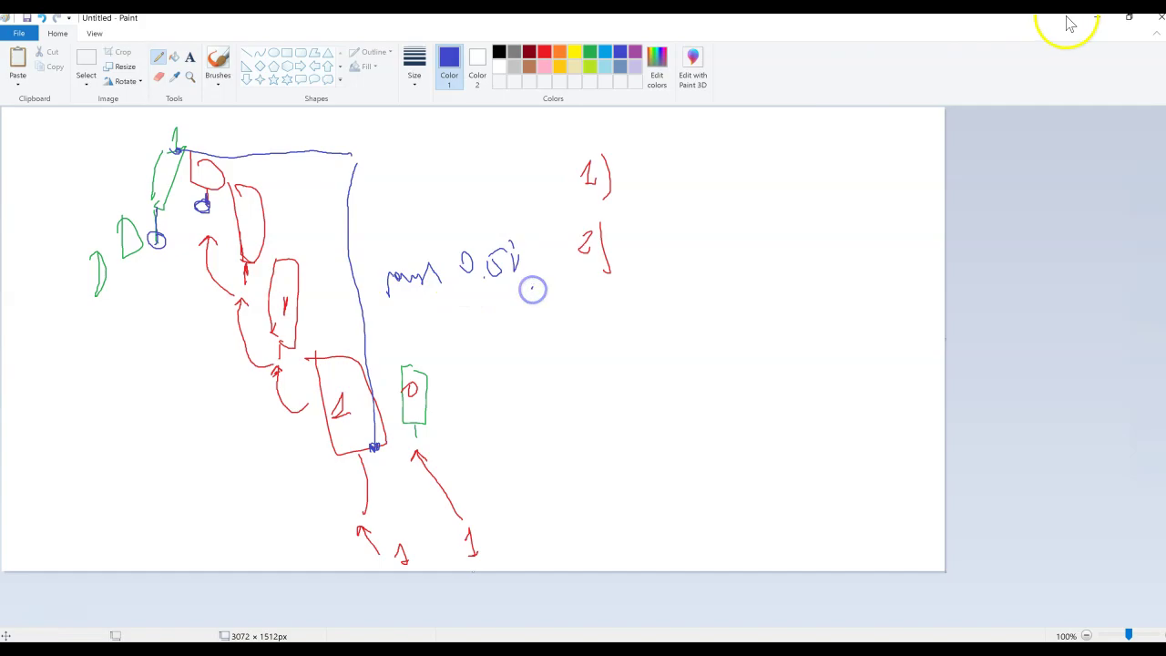
Step: Switch from Paint to the NinjaTrader ETHUSDT chart and check the Min DropSize % parameter of the NC OrderBlocks Spotter indicator
click(1097, 18)
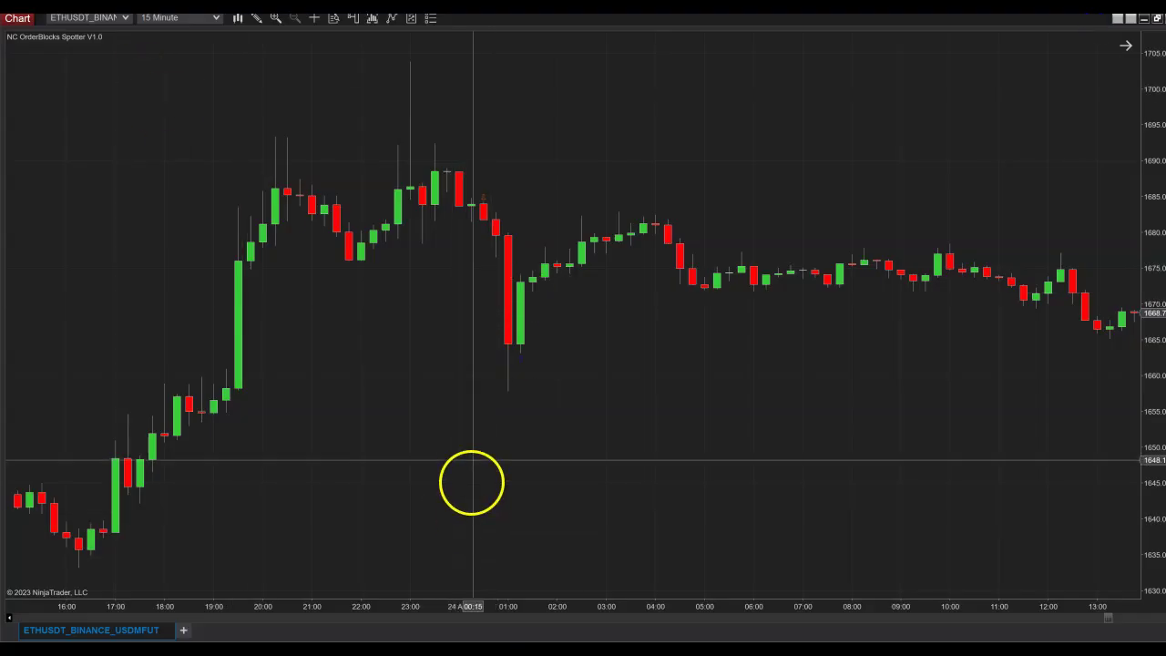
right_click(593, 118)
click(637, 201)
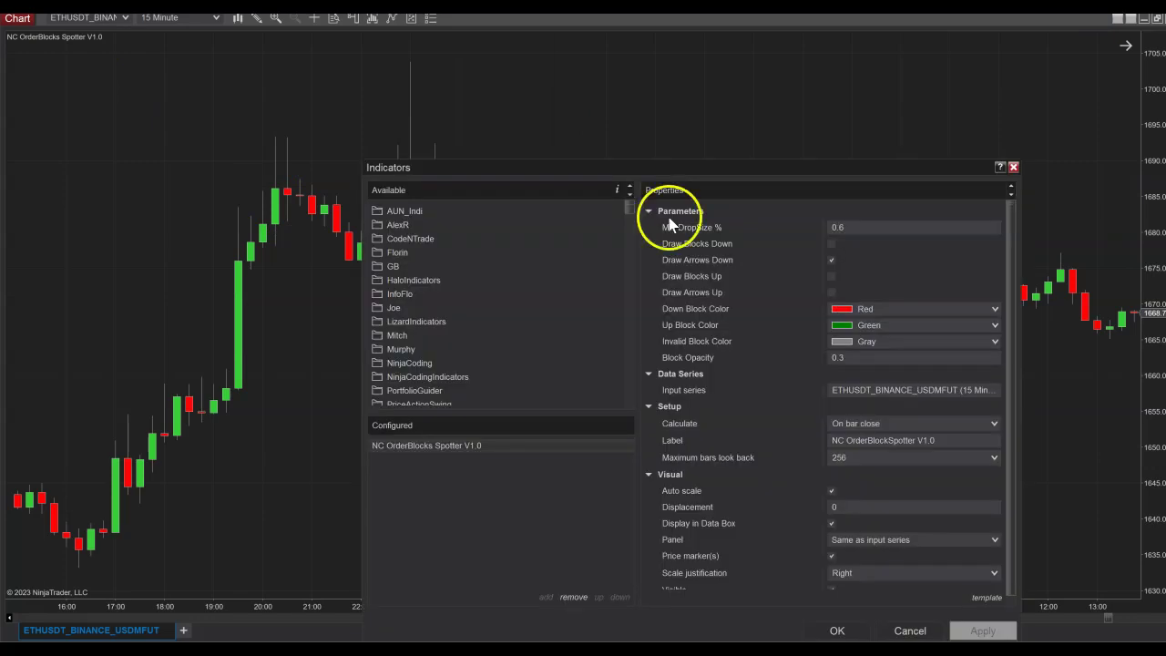
click(854, 228)
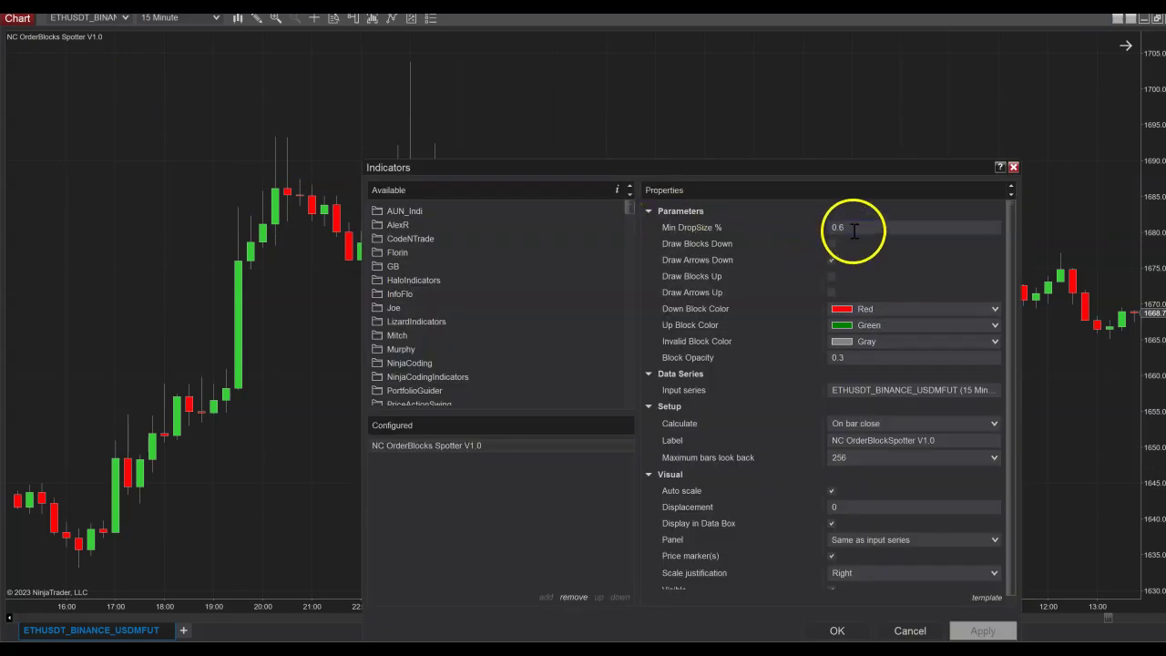
click(1014, 168)
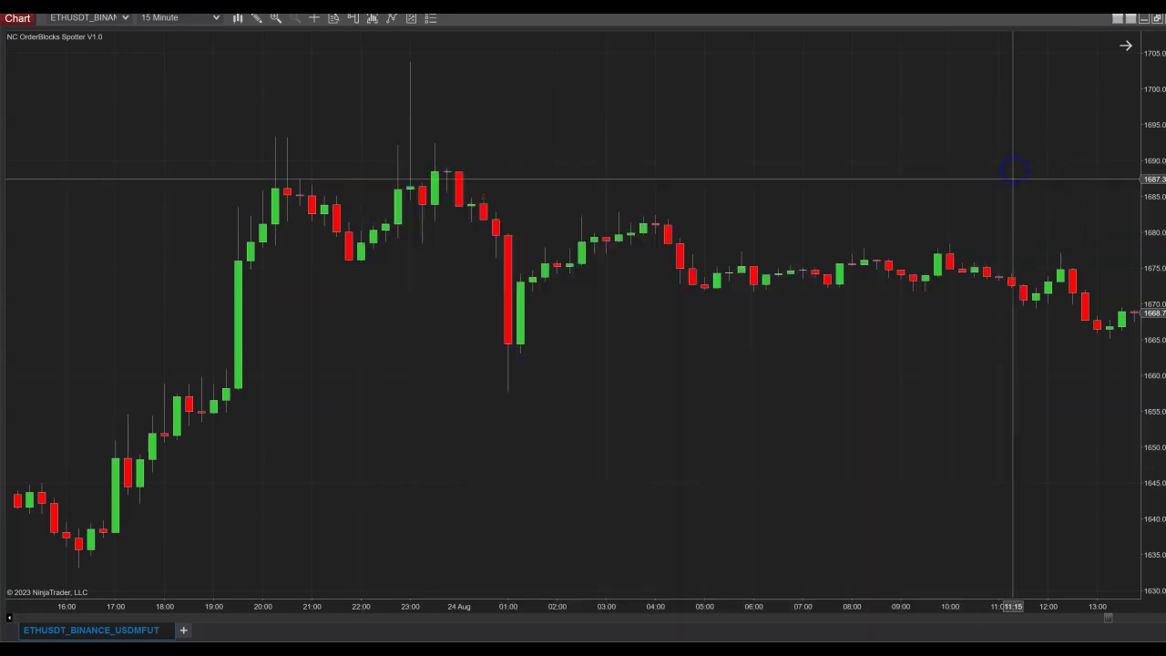
Step: Measure the price drop from the 00:30 candle to the close of the 01:00 candle on 24 Aug with the Ruler
click(314, 19)
click(274, 73)
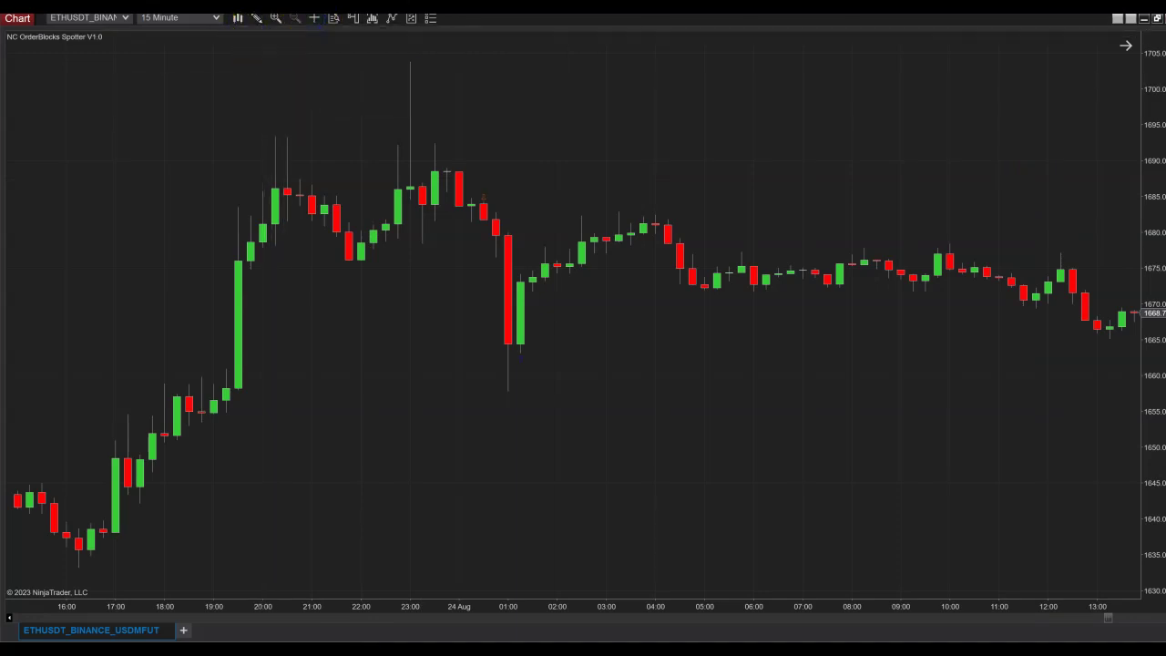
click(257, 19)
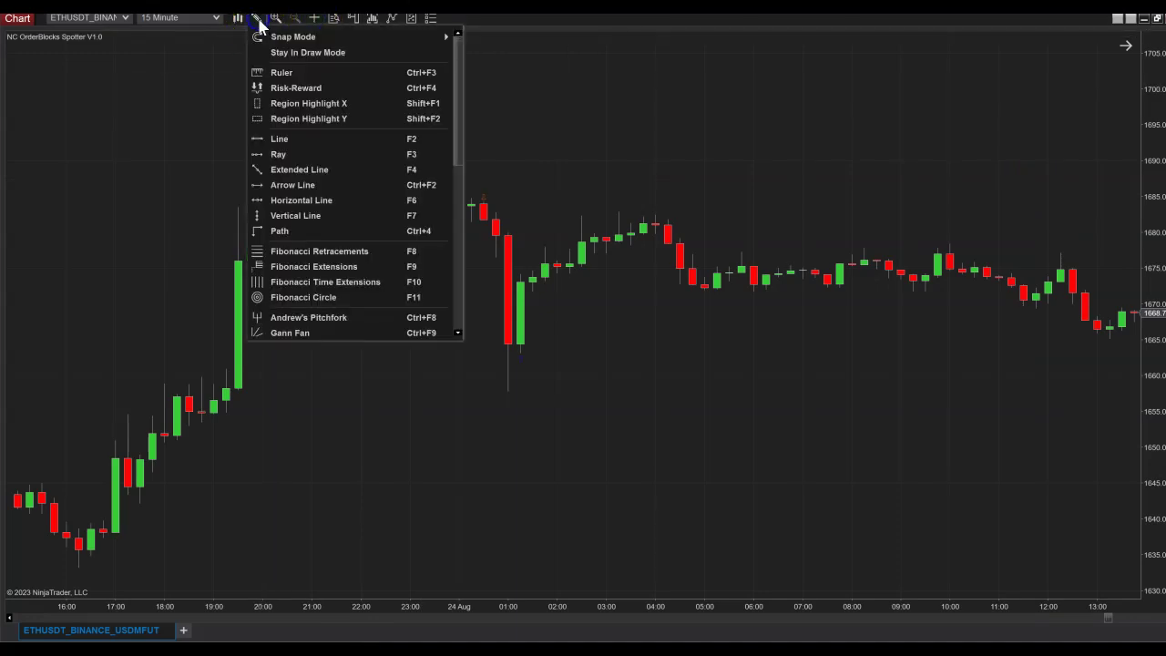
click(284, 73)
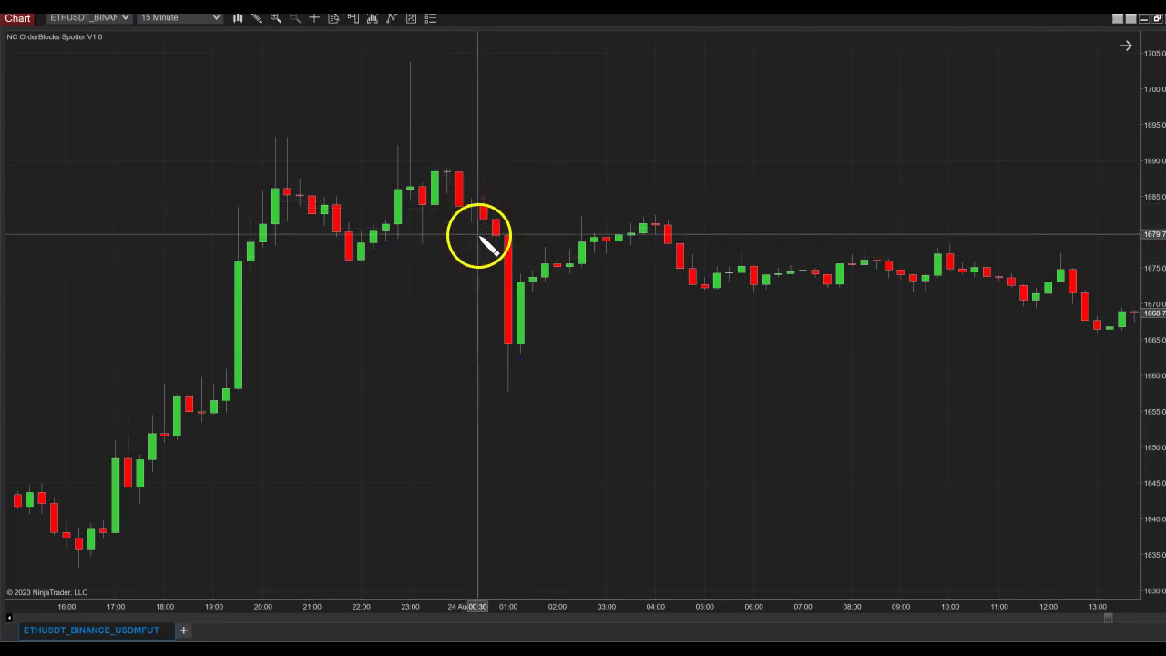
drag(535, 613, 471, 604)
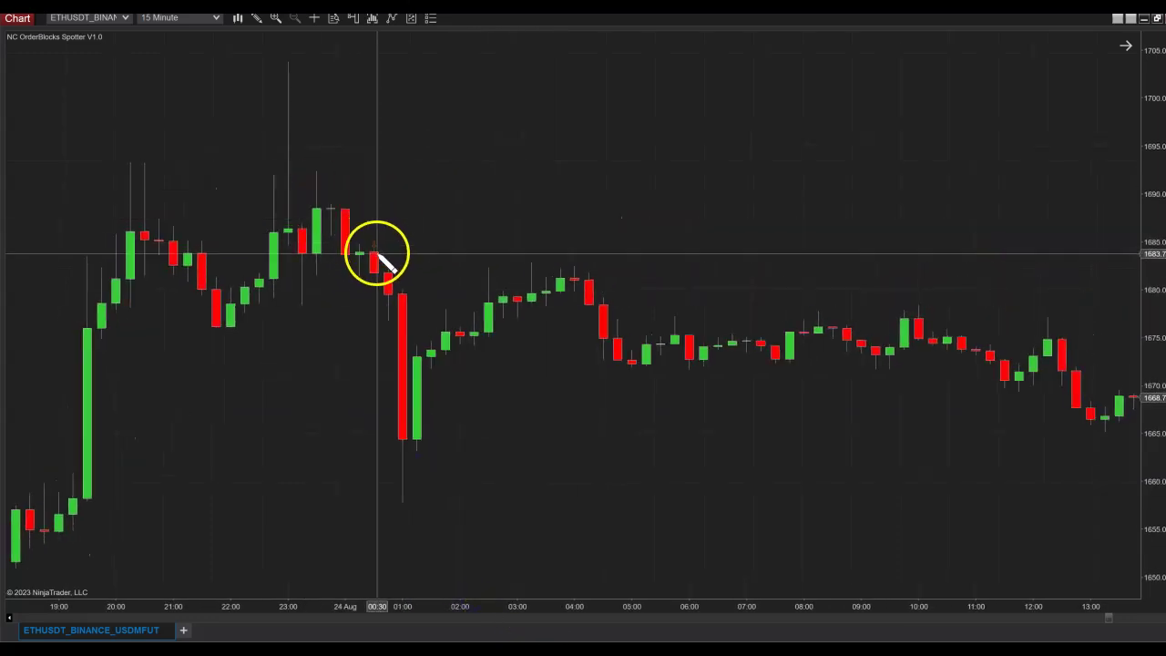
drag(373, 254, 403, 444)
click(402, 440)
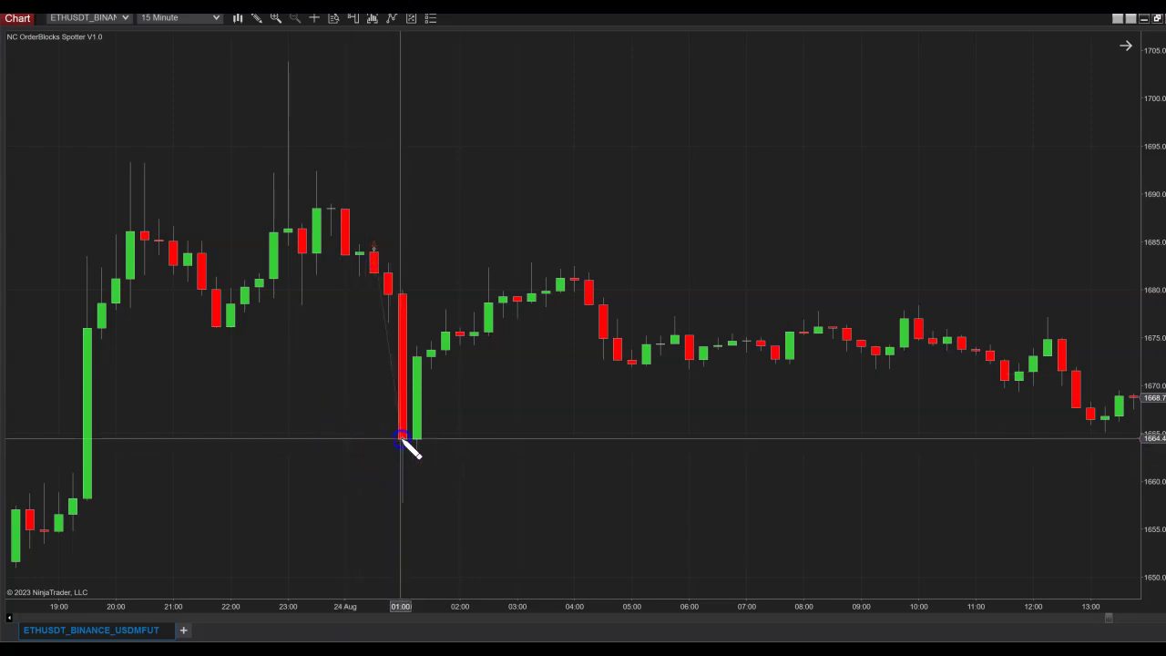
click(518, 210)
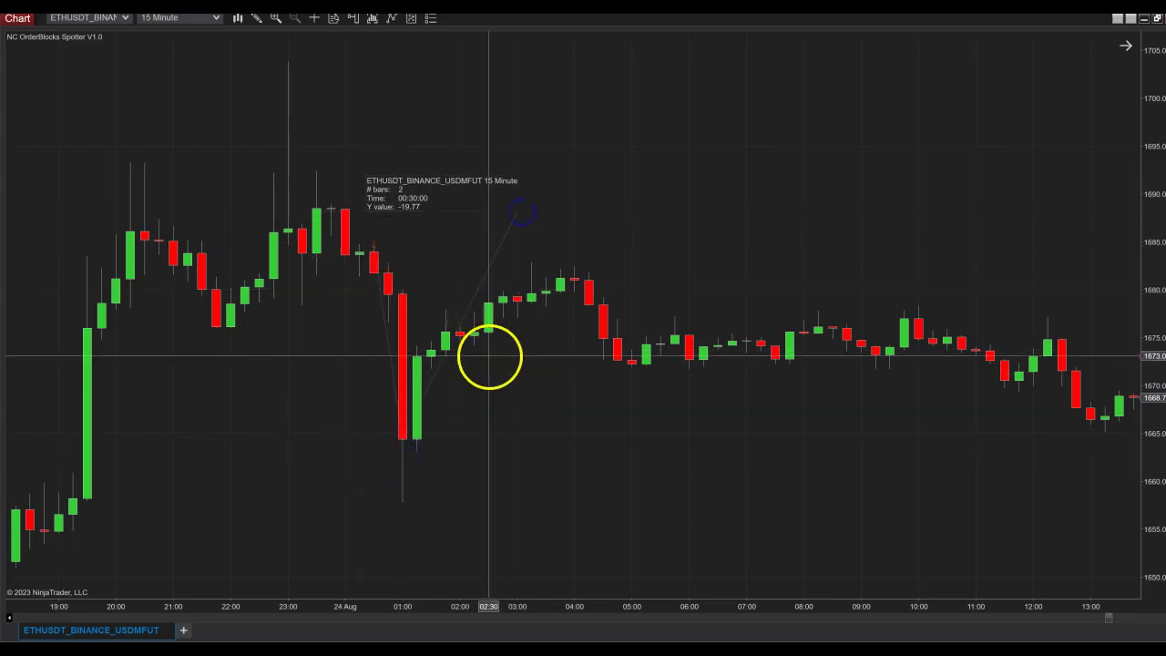
Step: Set the Y value display unit of the ruler on the 24 Aug drop to Percent
drag(396, 199, 501, 248)
double_click(501, 249)
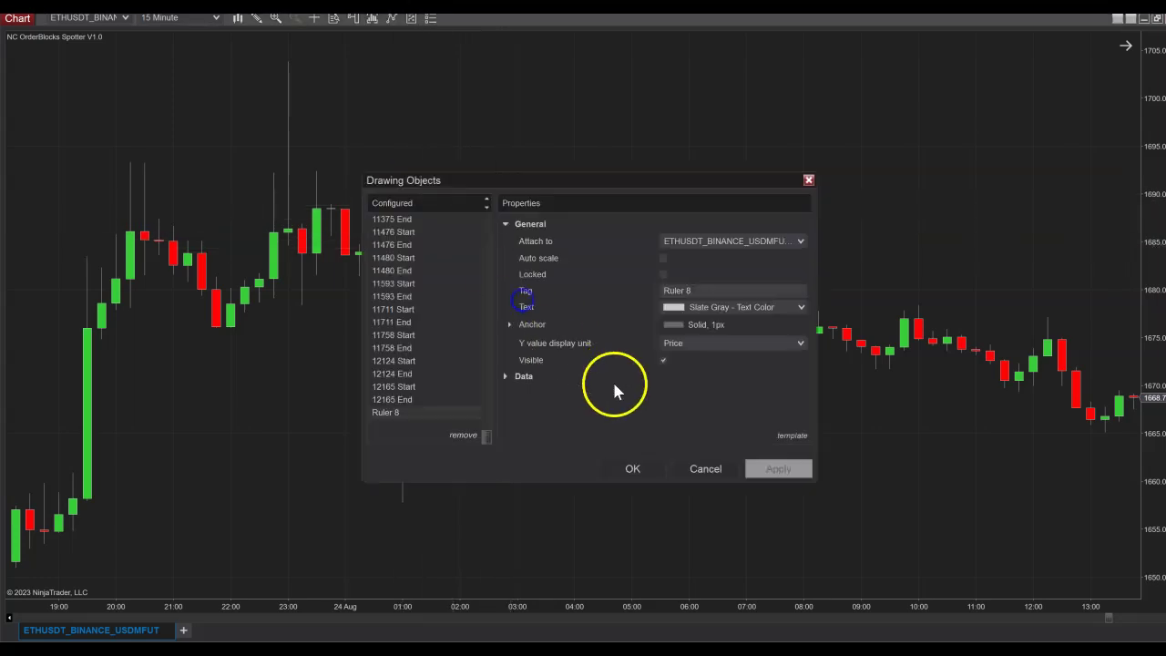
click(703, 351)
click(703, 376)
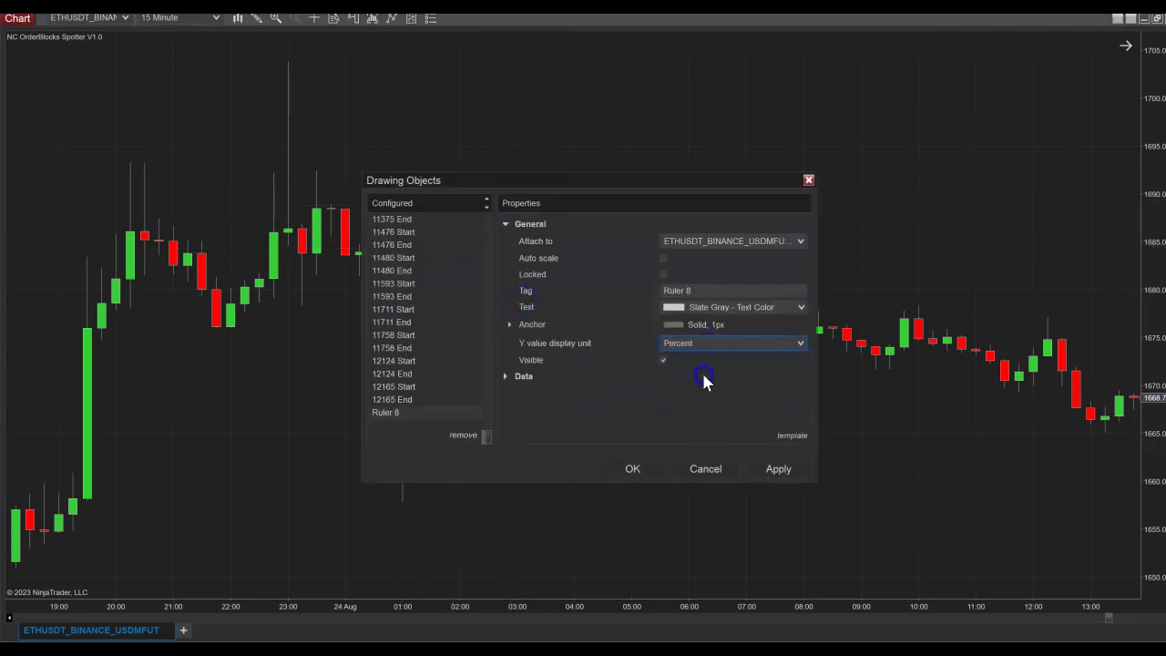
click(636, 472)
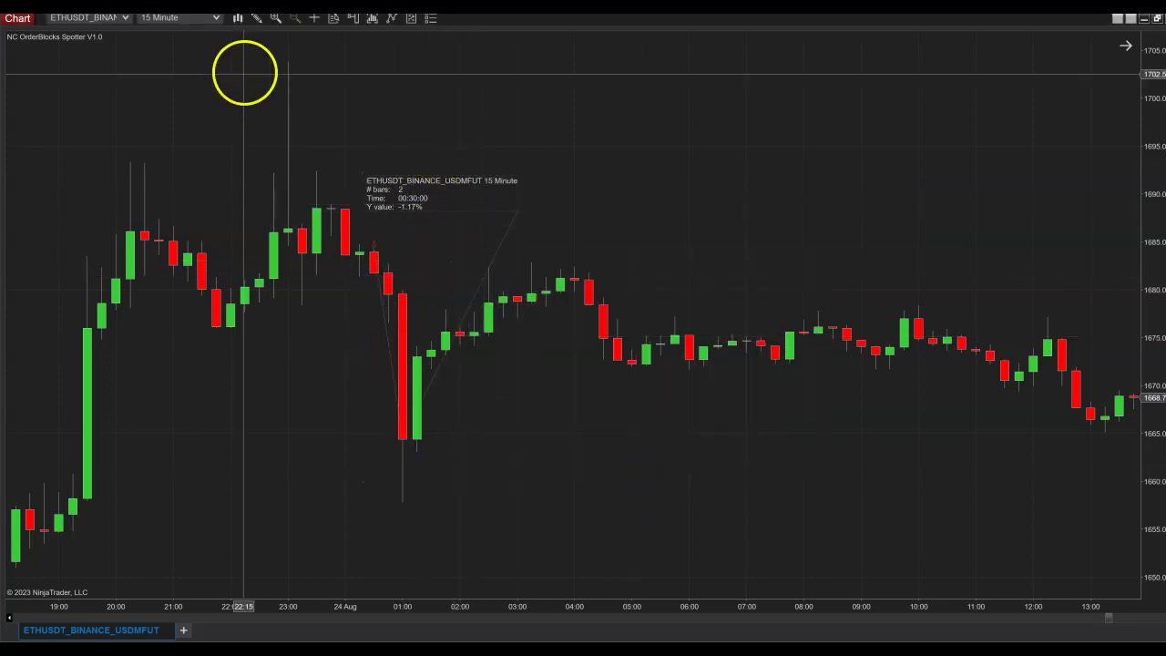
Step: Turn off the crosshair and delete the ruler from the 24 Aug drop
click(314, 19)
click(327, 38)
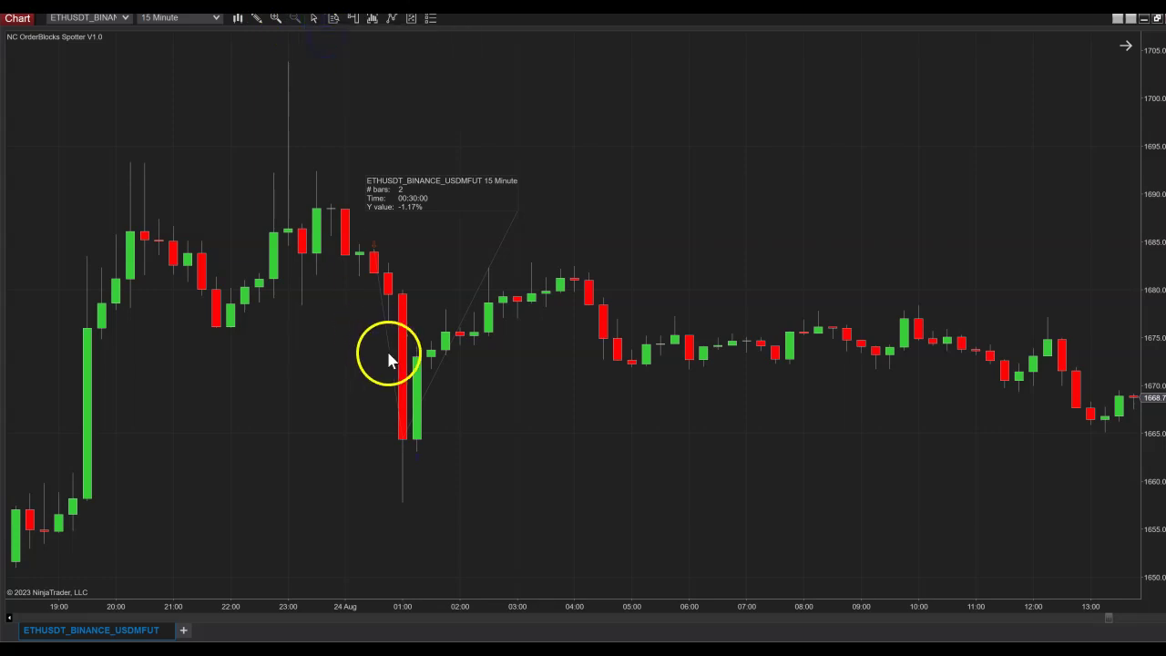
click(394, 402)
key(Delete)
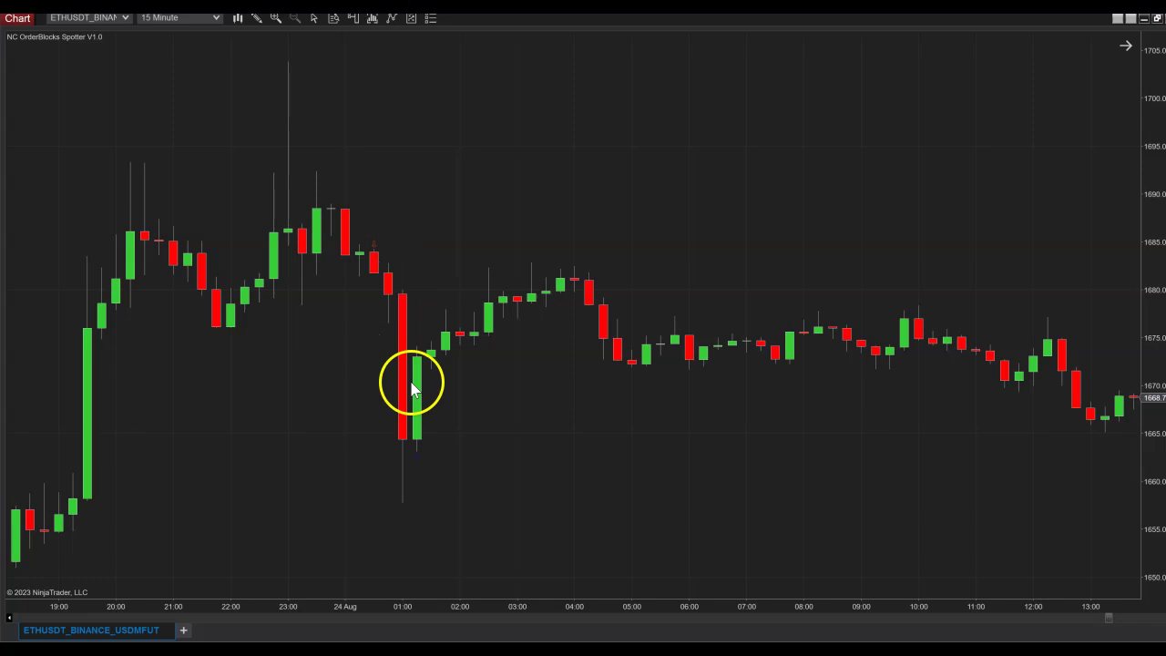
Step: Enable Draw Blocks Down for the NC OrderBlocks Spotter indicator and accept the settings
drag(455, 452, 574, 445)
drag(631, 604, 502, 604)
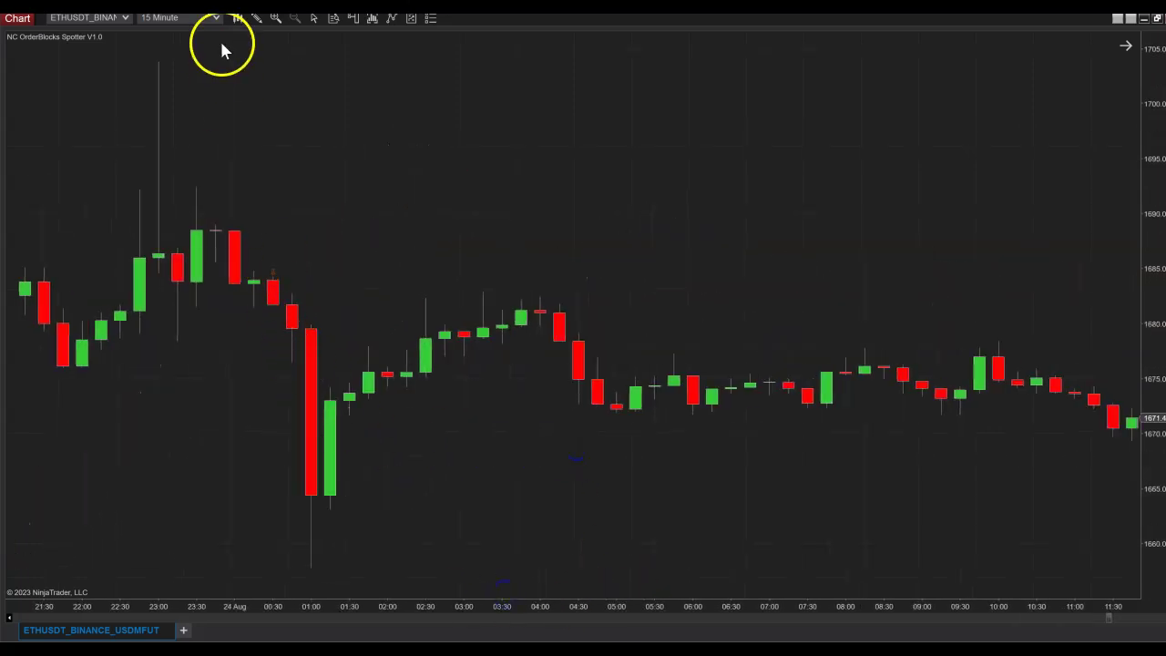
right_click(340, 180)
click(411, 254)
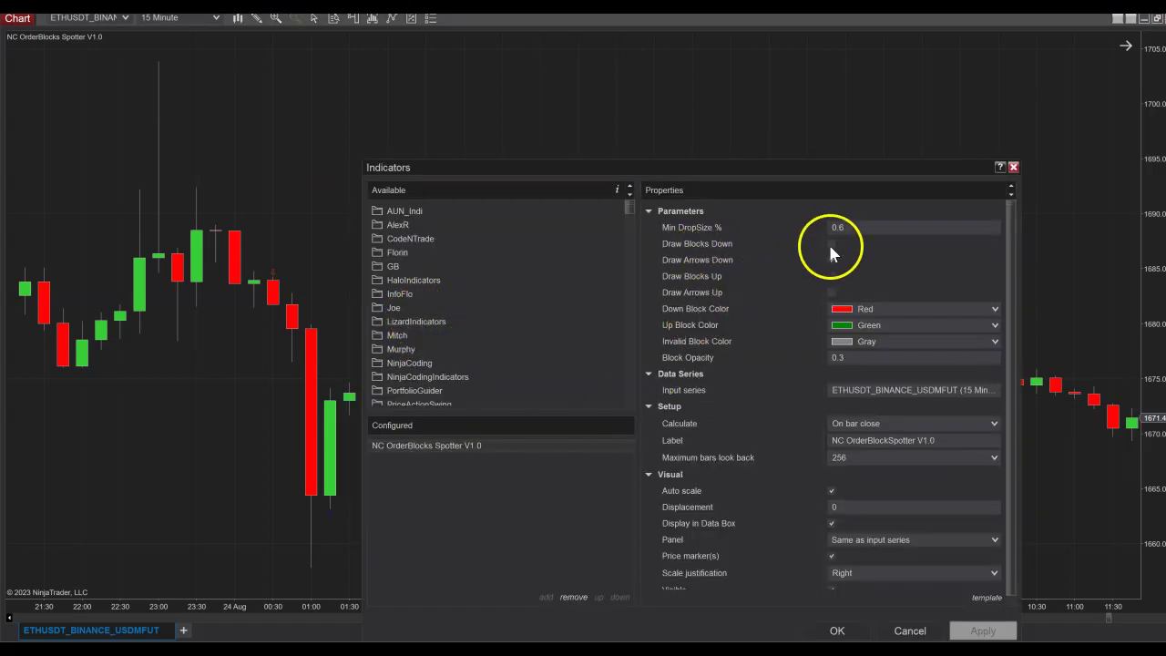
click(844, 635)
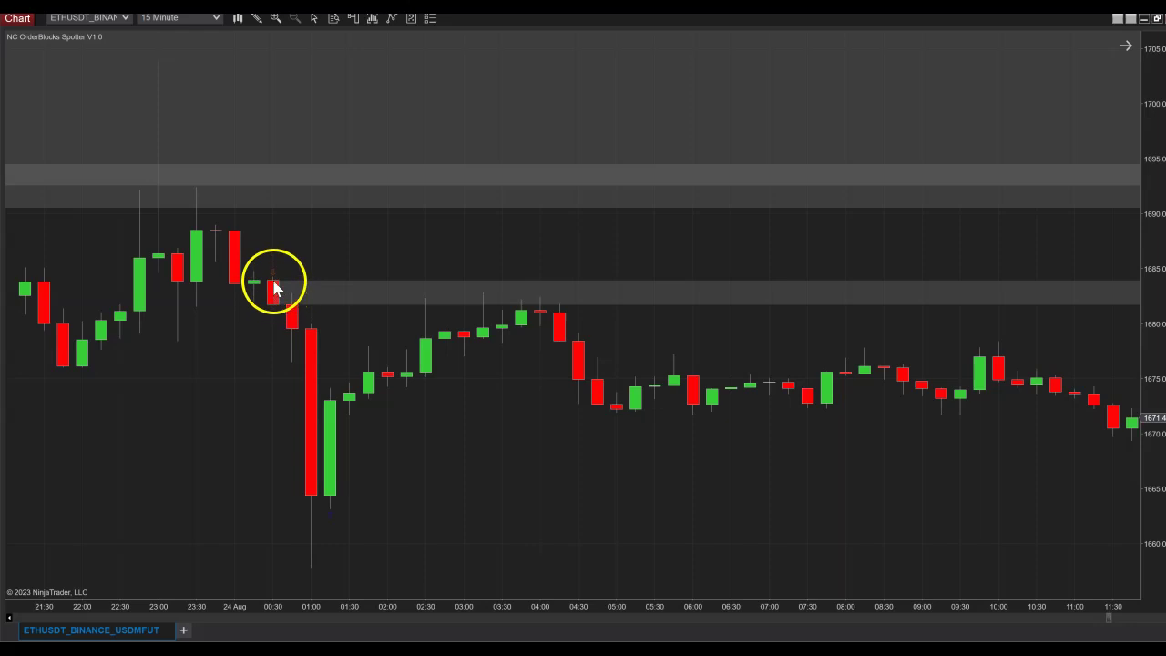
Step: Examine how price behaves around the down order blocks on the chart from 24 Aug to 27 Aug
drag(515, 612, 565, 574)
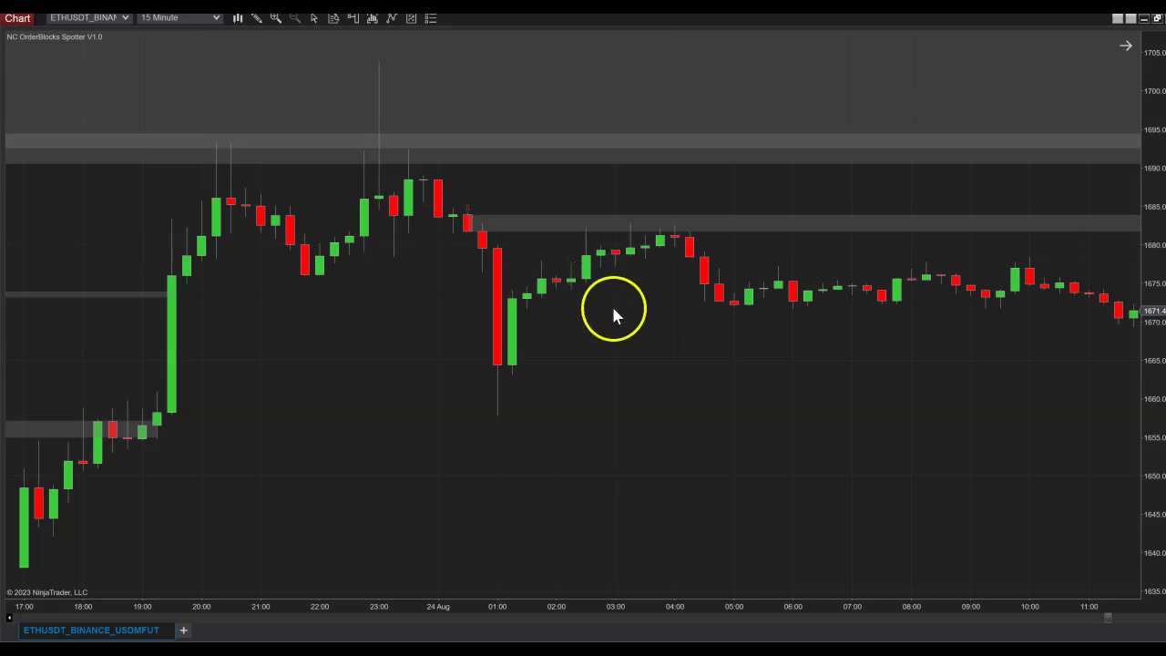
drag(907, 412, 522, 434)
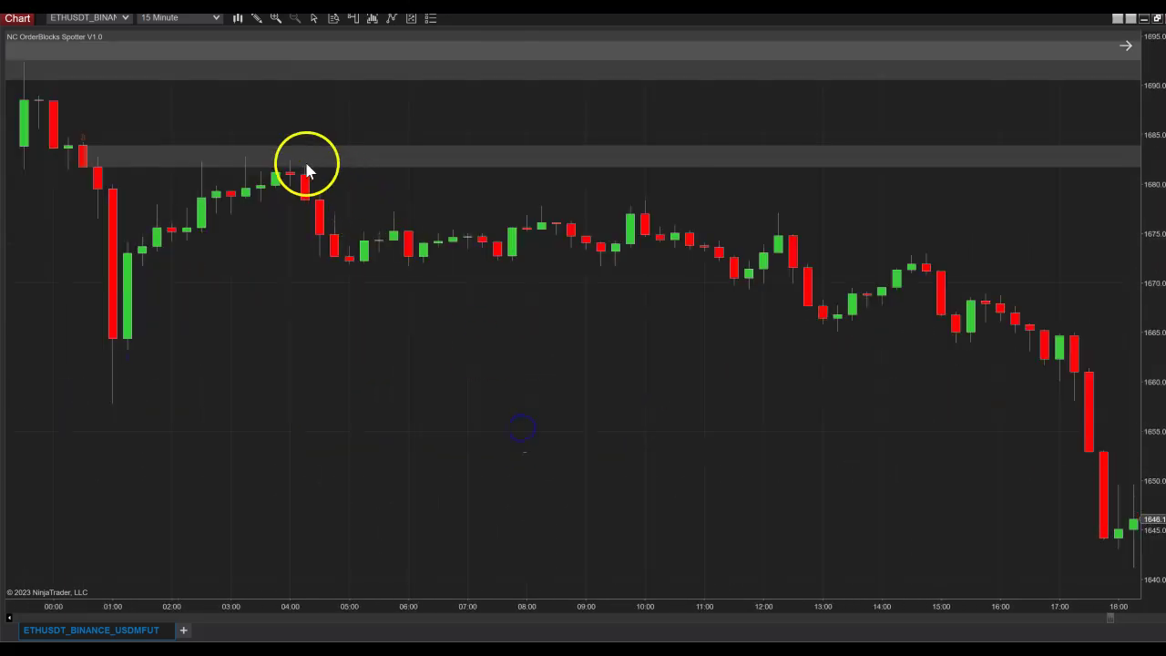
drag(865, 416, 736, 427)
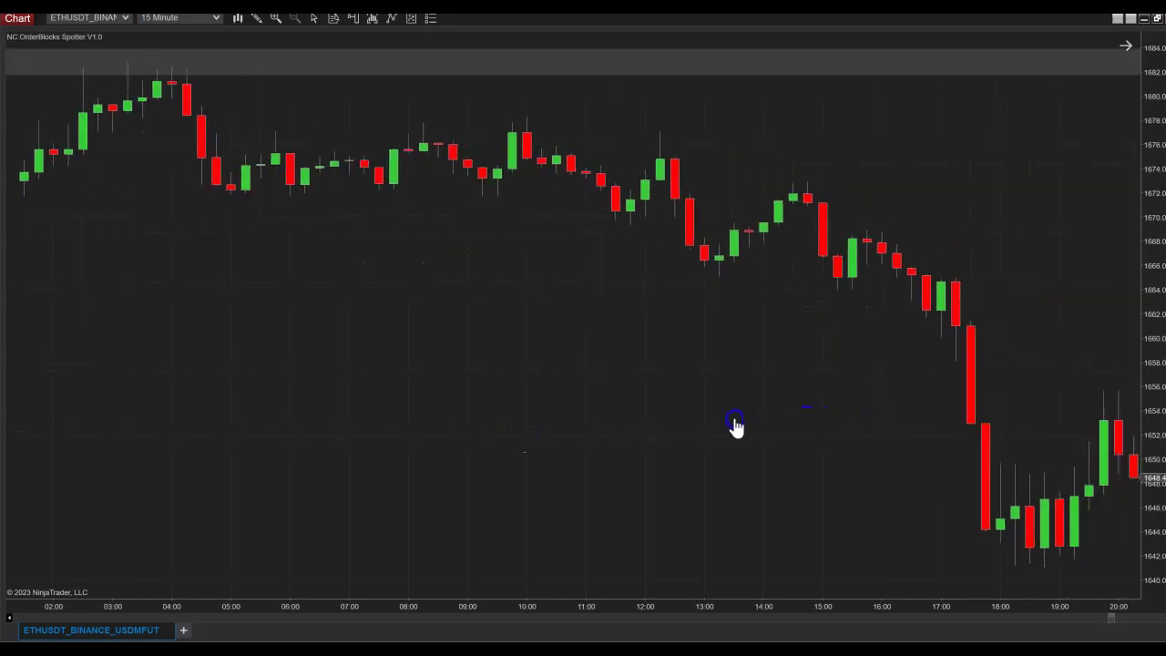
drag(716, 610, 771, 597)
drag(817, 510, 500, 490)
drag(698, 608, 763, 588)
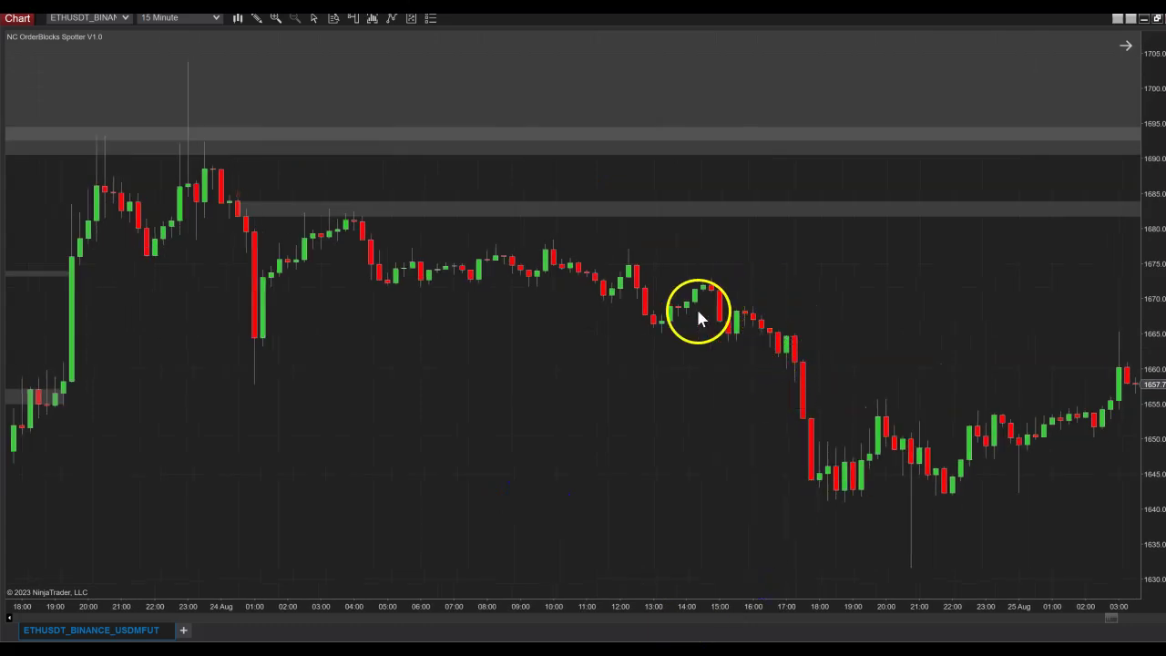
drag(988, 335, 551, 376)
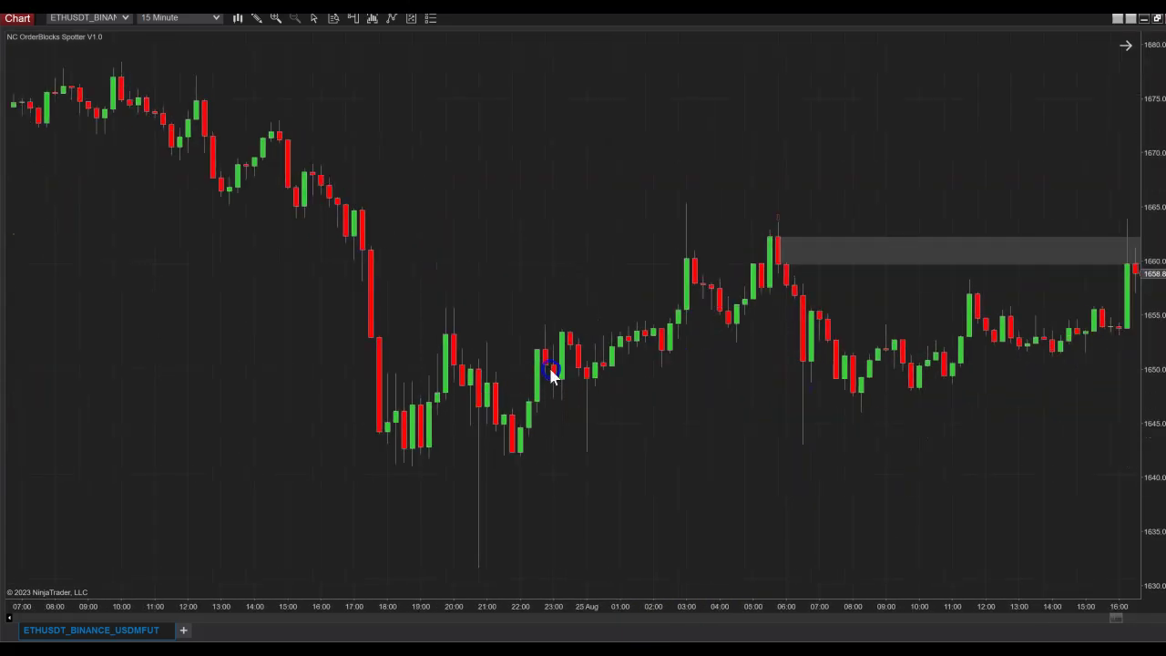
drag(705, 611, 762, 612)
drag(861, 526, 628, 529)
drag(684, 613, 770, 601)
drag(852, 538, 469, 526)
drag(734, 460, 409, 495)
drag(1015, 513, 612, 521)
drag(649, 616, 785, 592)
drag(1014, 220, 638, 240)
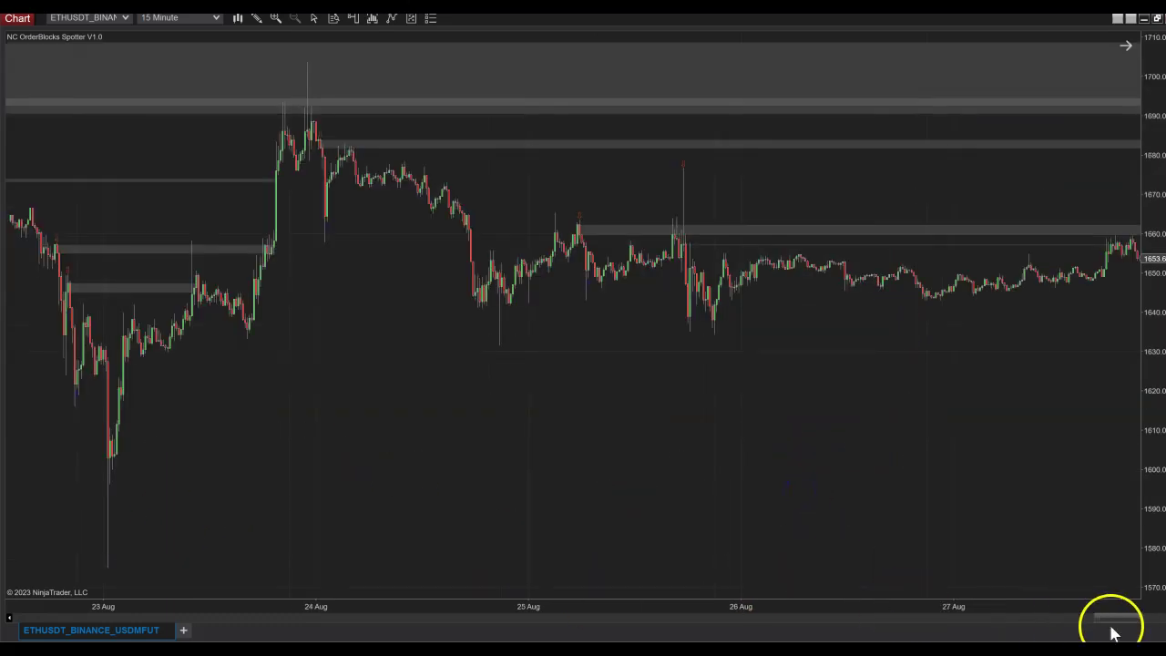
Step: Examine the order blocks in the May price history, focusing on the large block that starts on 15 May around 20:15
drag(1115, 619, 465, 613)
drag(1102, 478, 893, 428)
drag(324, 446, 885, 396)
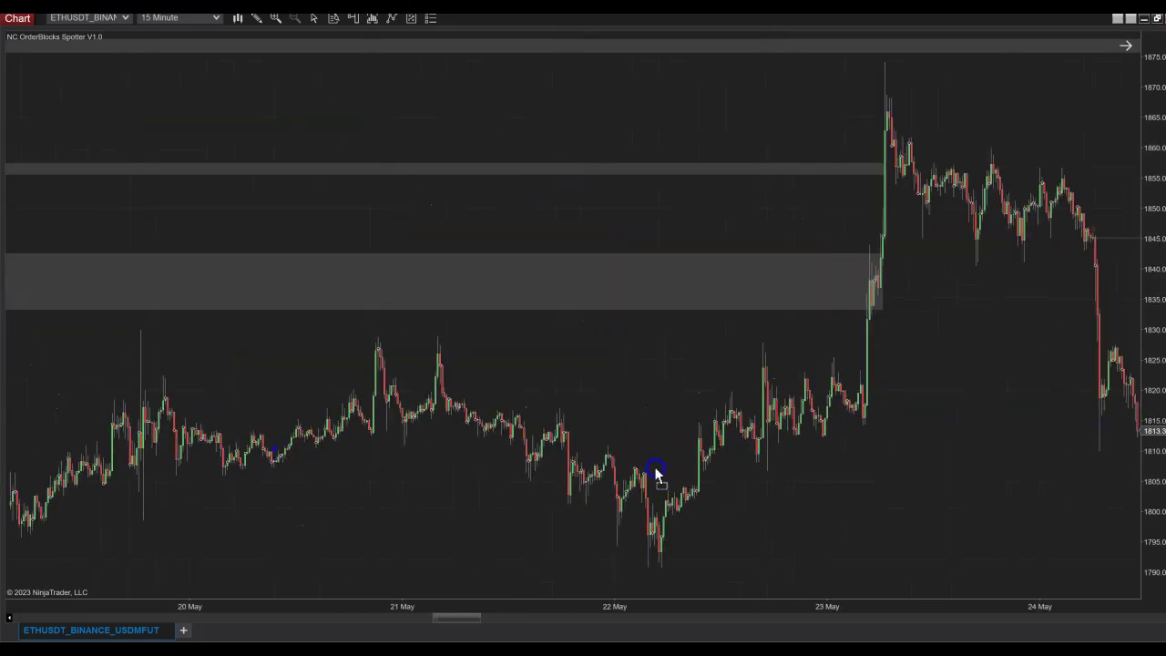
drag(320, 545, 768, 495)
drag(520, 508, 825, 473)
drag(304, 474, 790, 458)
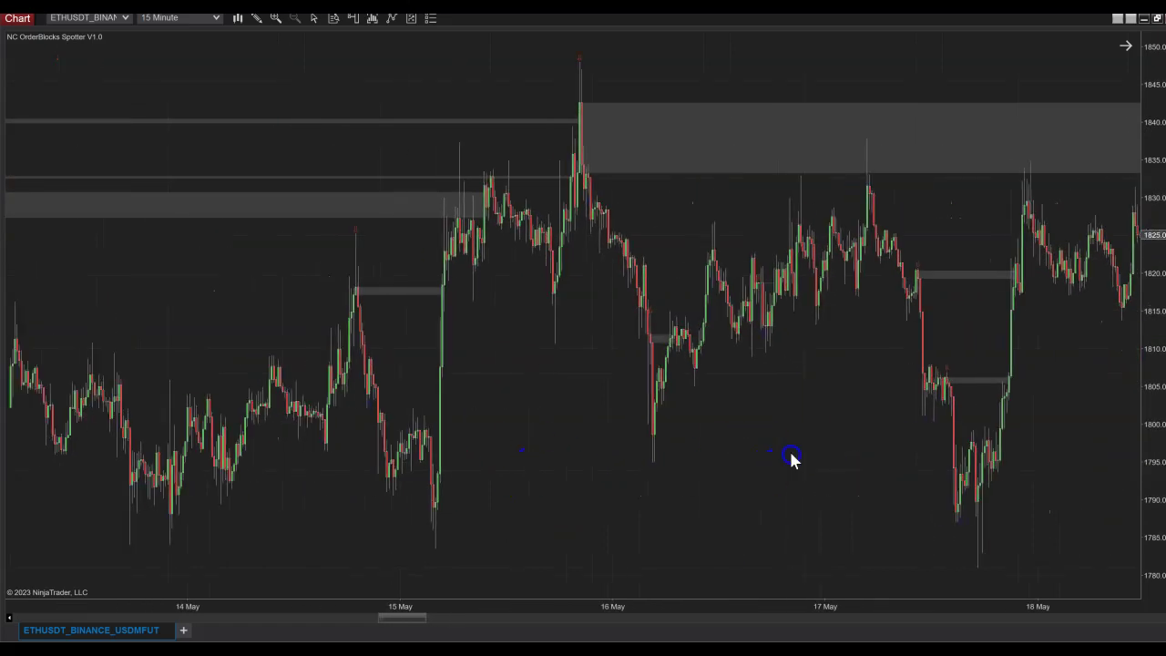
drag(817, 606, 416, 572)
drag(380, 451, 885, 419)
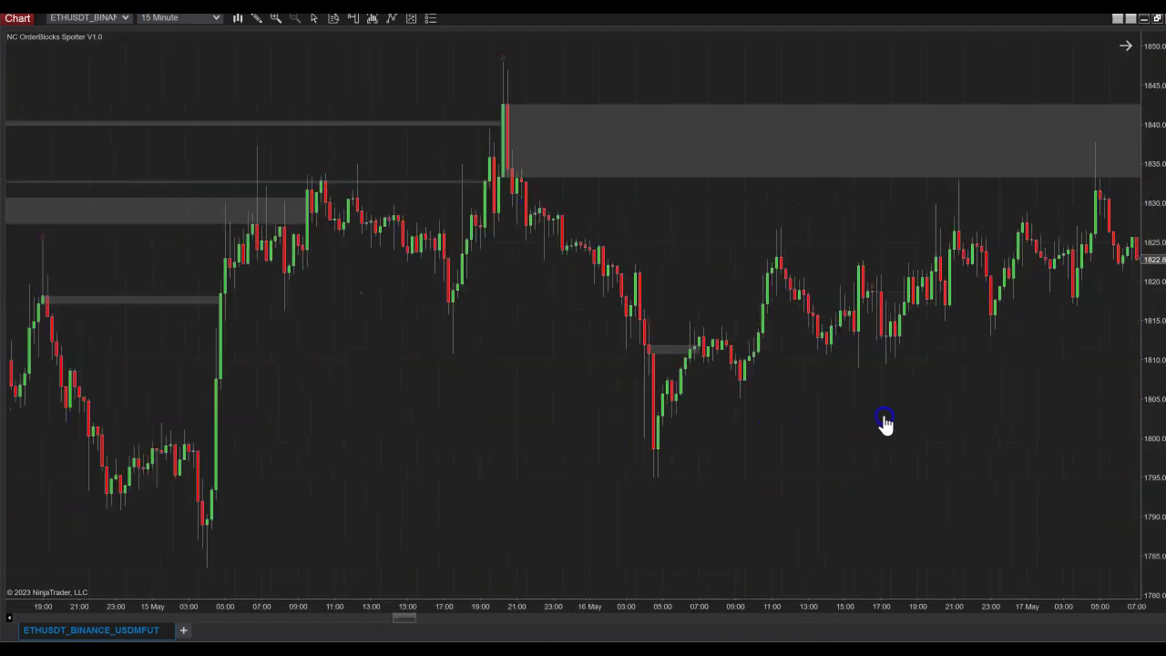
drag(534, 452, 688, 450)
drag(749, 604, 437, 568)
drag(366, 485, 685, 475)
drag(671, 614, 538, 599)
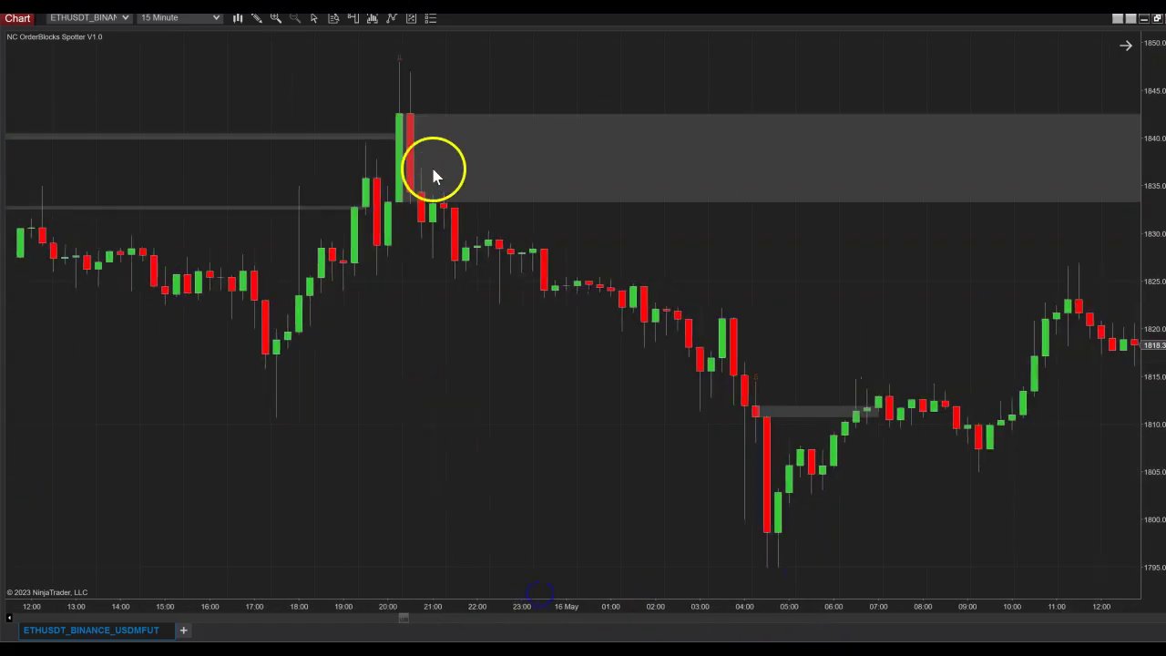
Step: Measure the drop from the top of the 20:15 candle on 15 May to the 21:00 candle with the Ruler
click(257, 18)
click(273, 80)
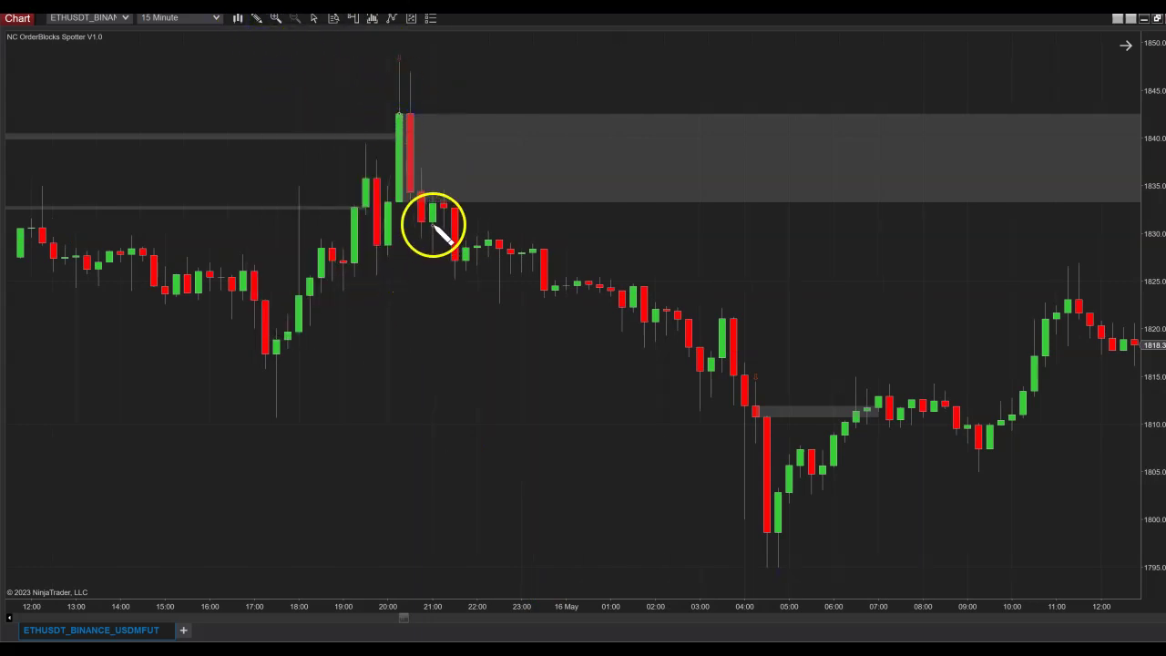
drag(434, 224, 519, 168)
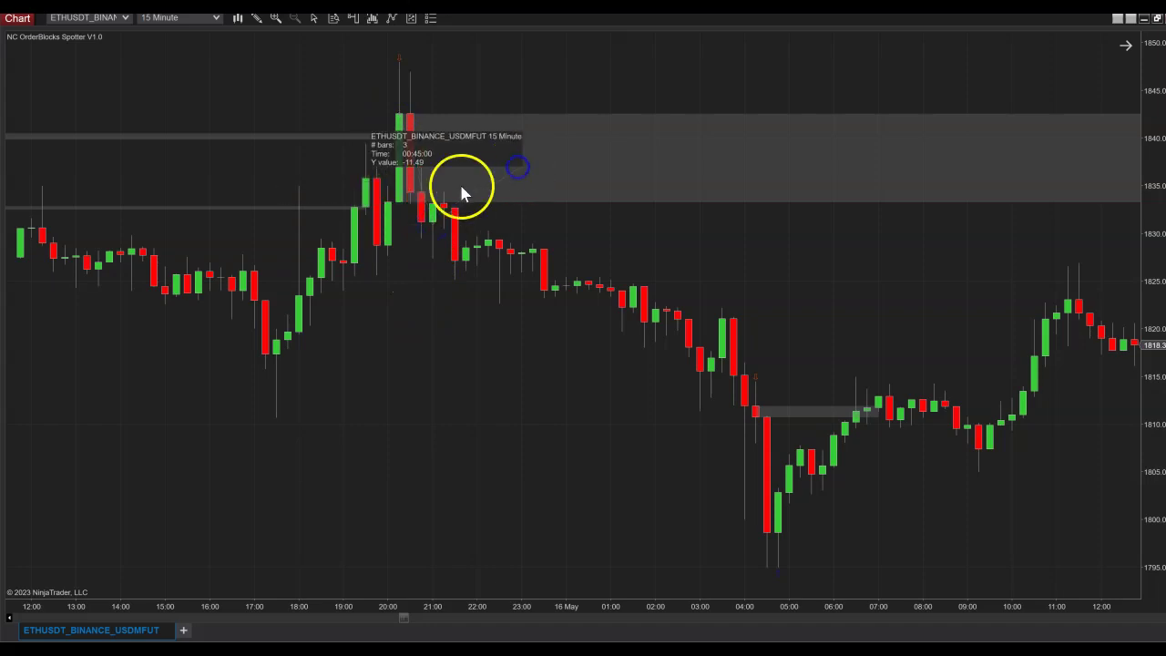
click(543, 272)
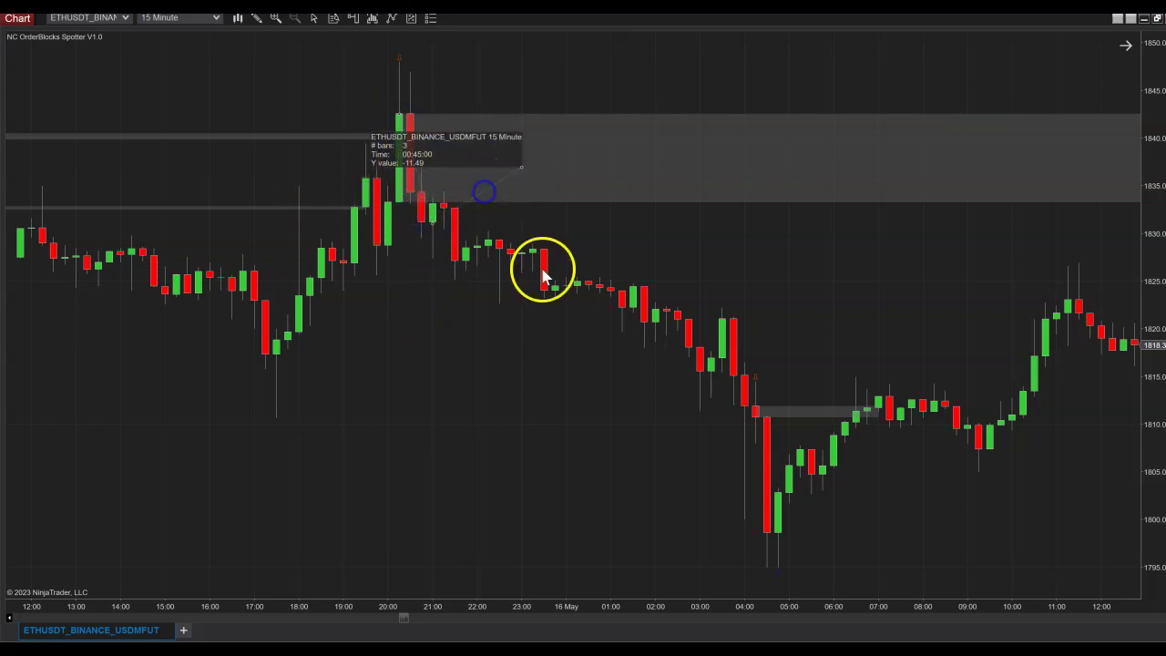
Step: Set the Y value display unit of the ruler on the 15 May drop to Percent, read the drop, and delete the ruler
double_click(492, 190)
click(754, 454)
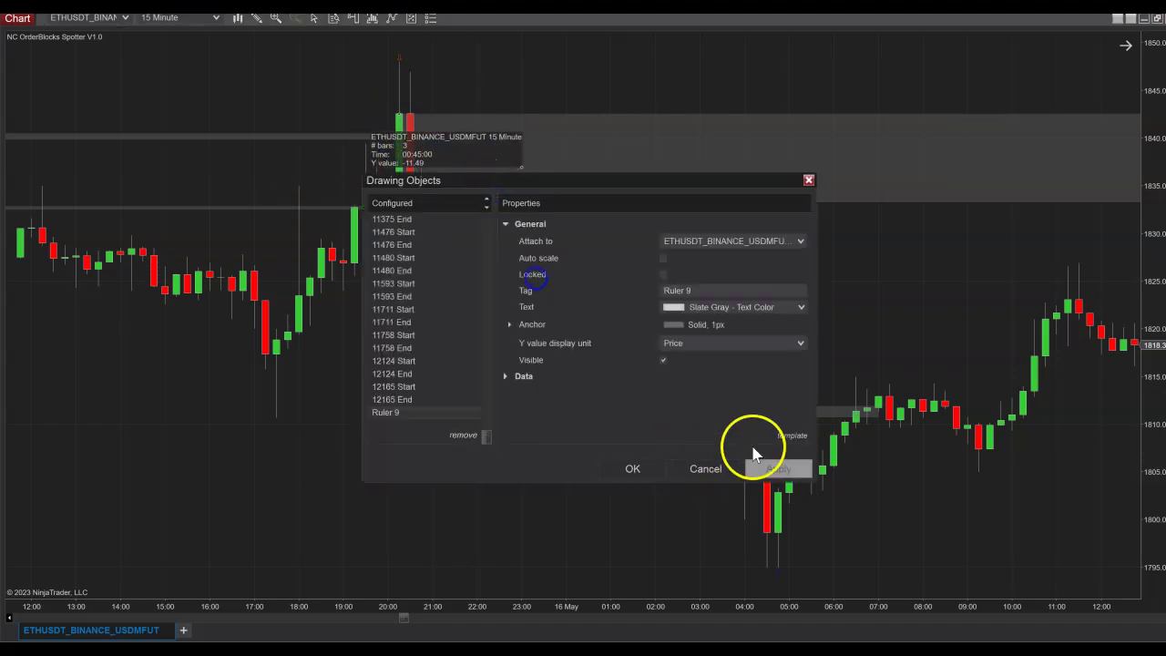
click(695, 346)
click(679, 371)
click(632, 469)
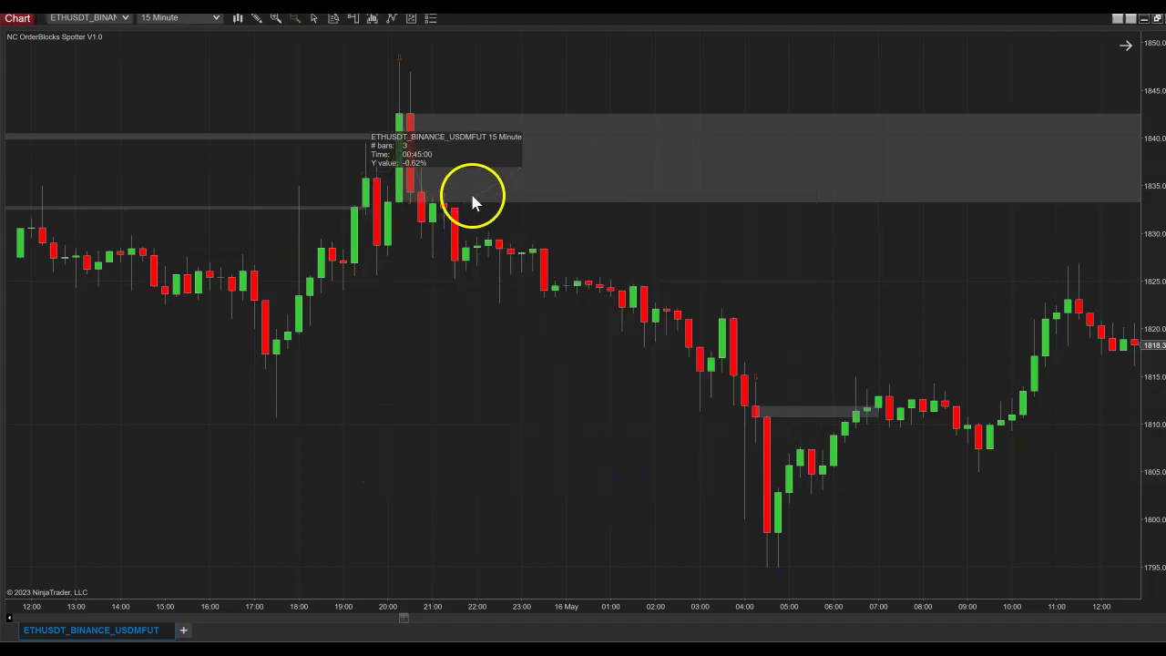
key(Delete)
click(447, 237)
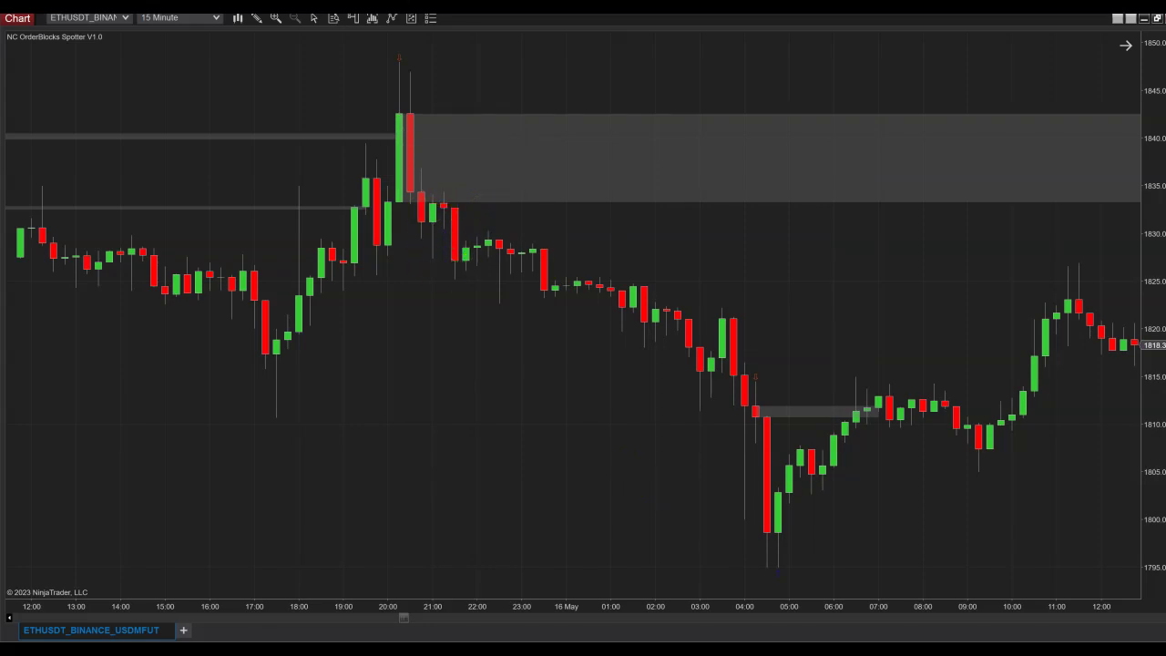
Step: Switch to Paint and circle the 0 inside the green box in blue
key(alt+Tab)
drag(425, 390, 421, 390)
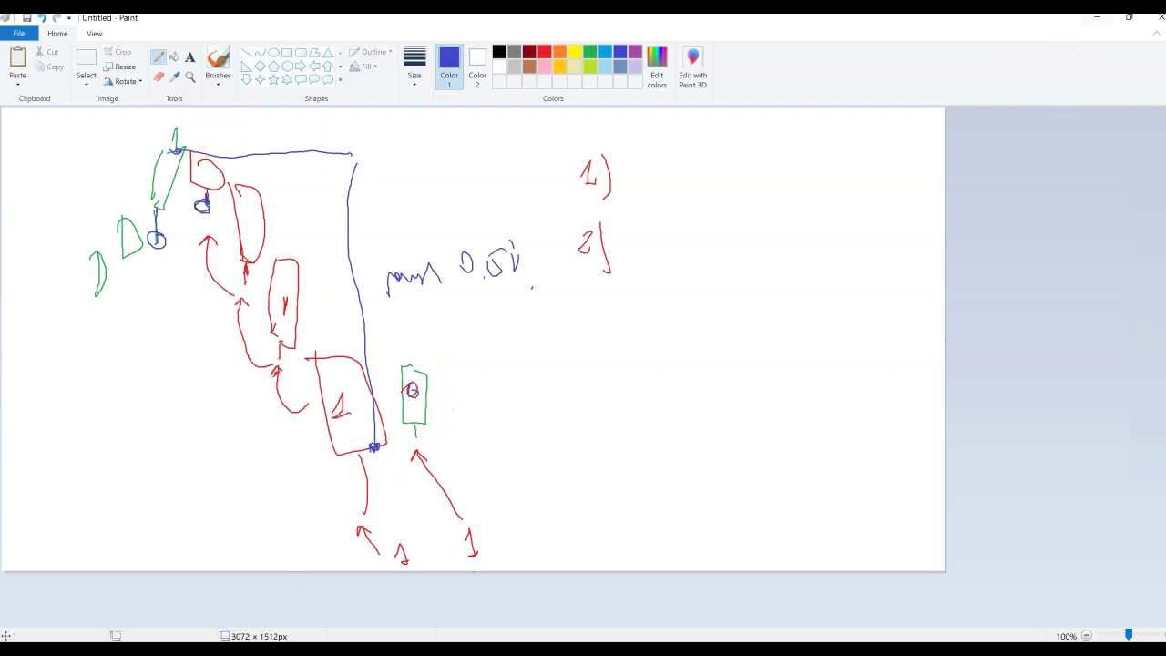
Step: Switch from Paint to the ETHUSDT chart, set the crosshair to Local, and select the down arrow above the 20:15 candle on 15 May
click(1097, 16)
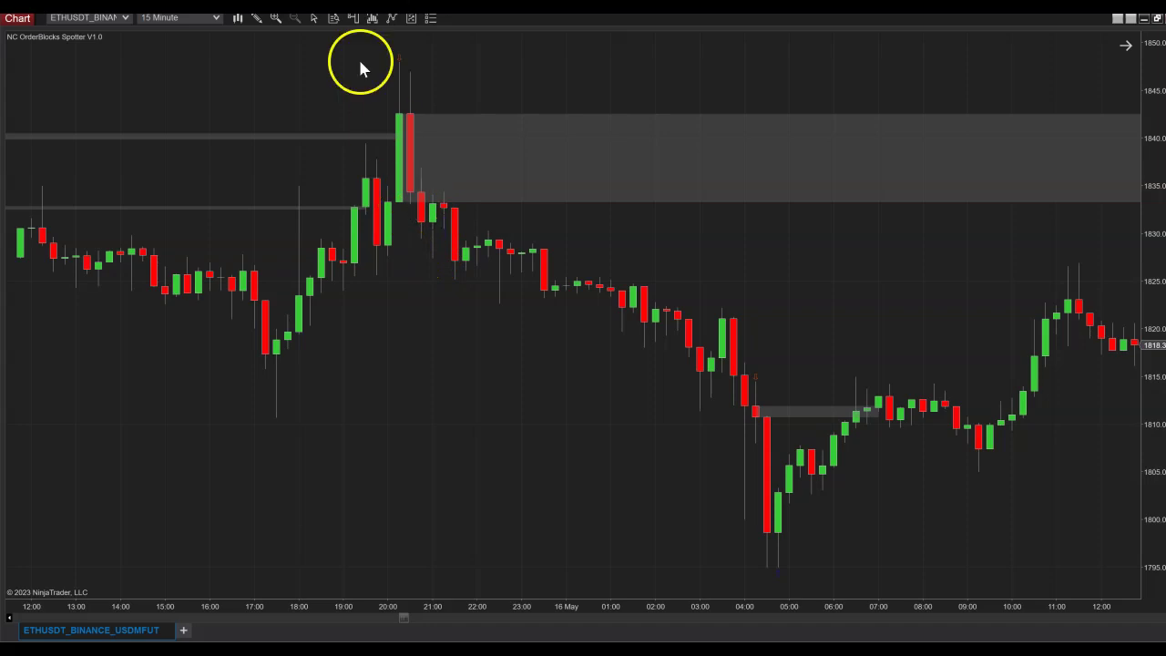
click(315, 18)
click(326, 52)
key(alt+Tab)
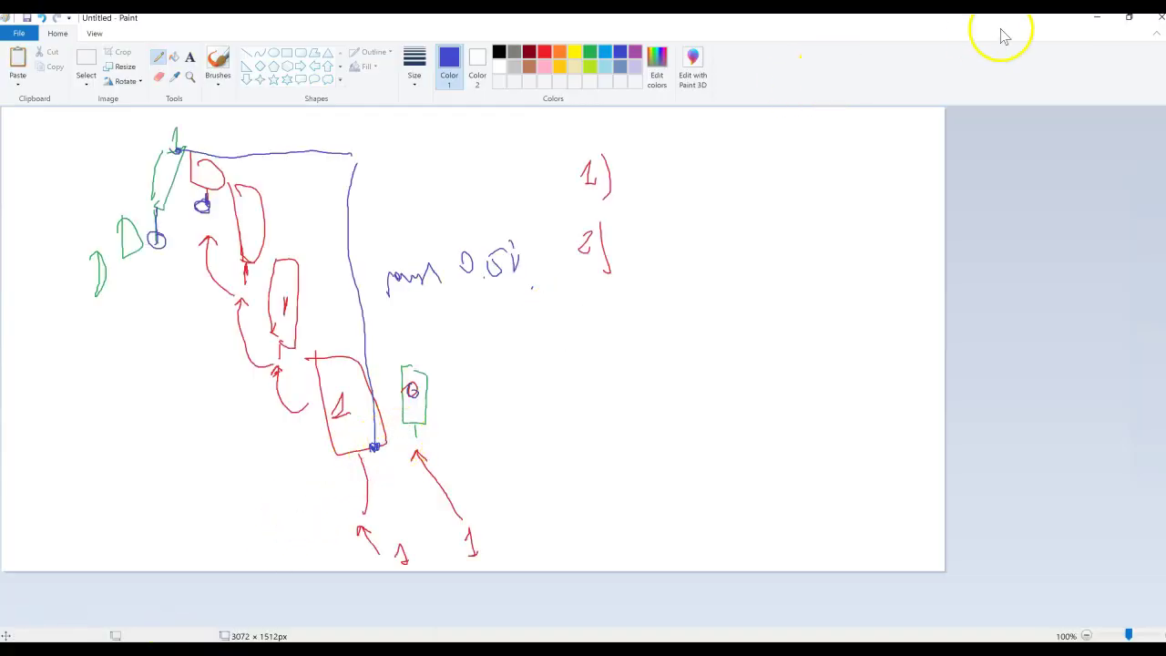
click(1096, 18)
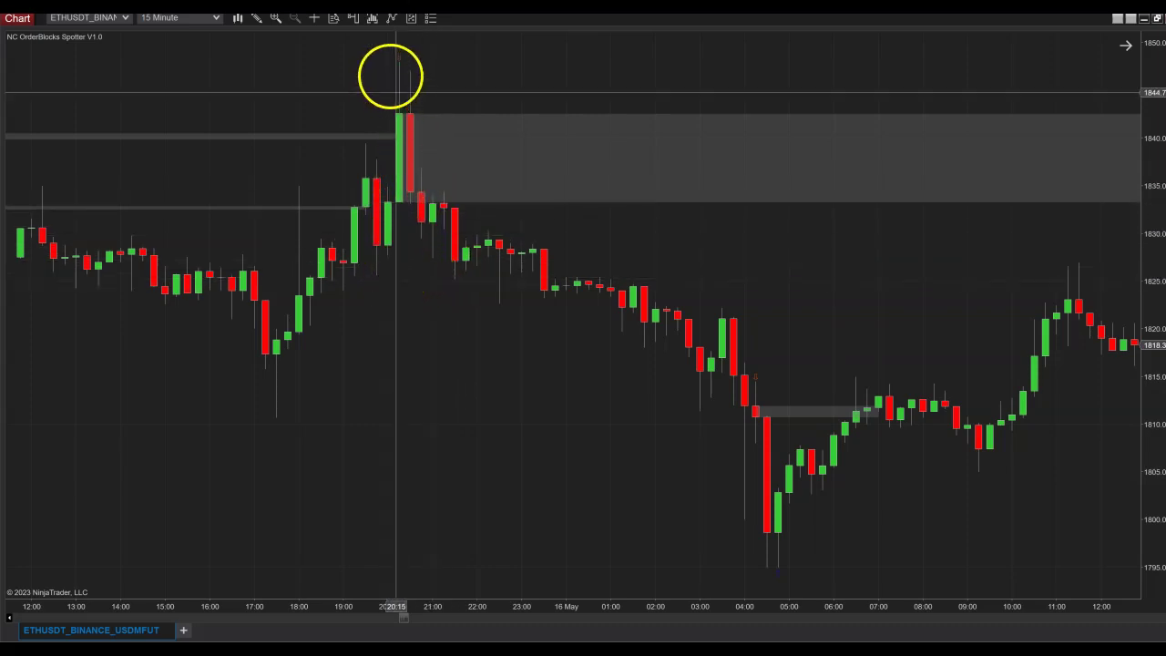
click(400, 58)
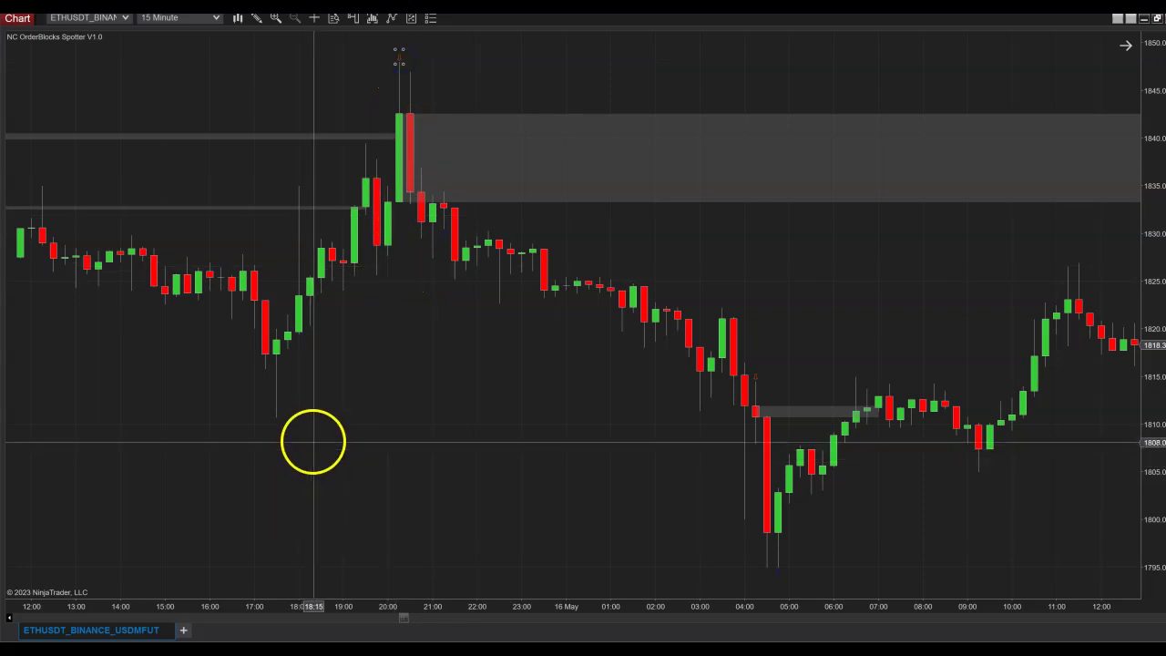
Step: In the NC OrderBlocks Spotter settings, disable Draw Blocks Down and Draw Arrows Down, and enable Draw Blocks Up and Draw Arrows Up
drag(500, 608, 572, 601)
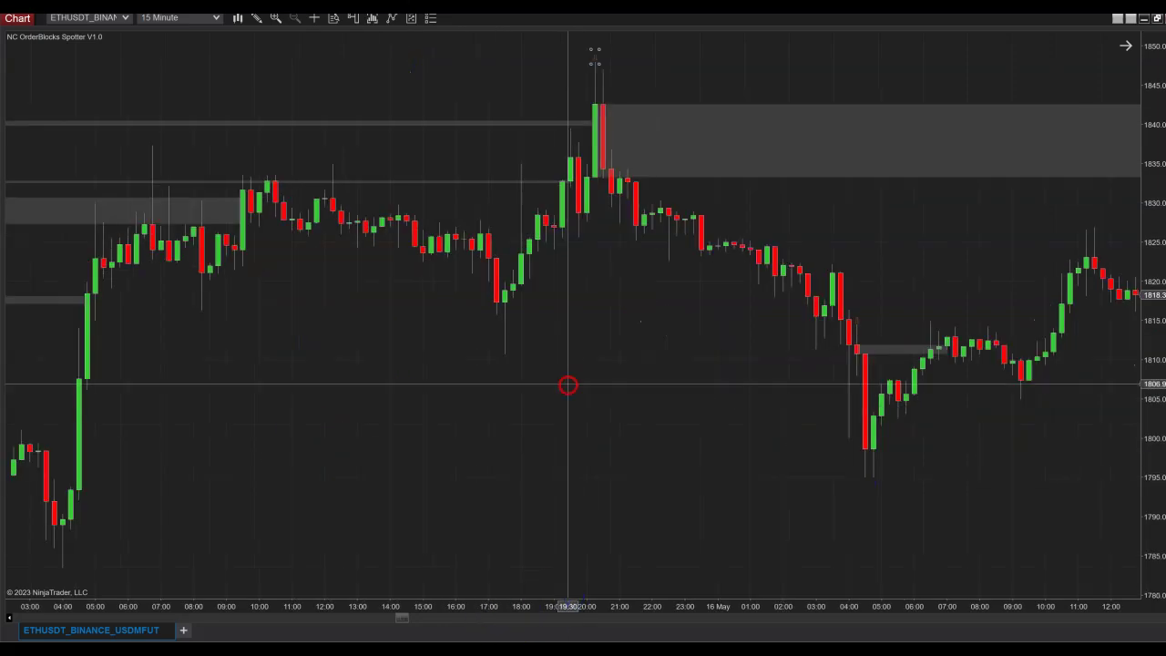
right_click(483, 377)
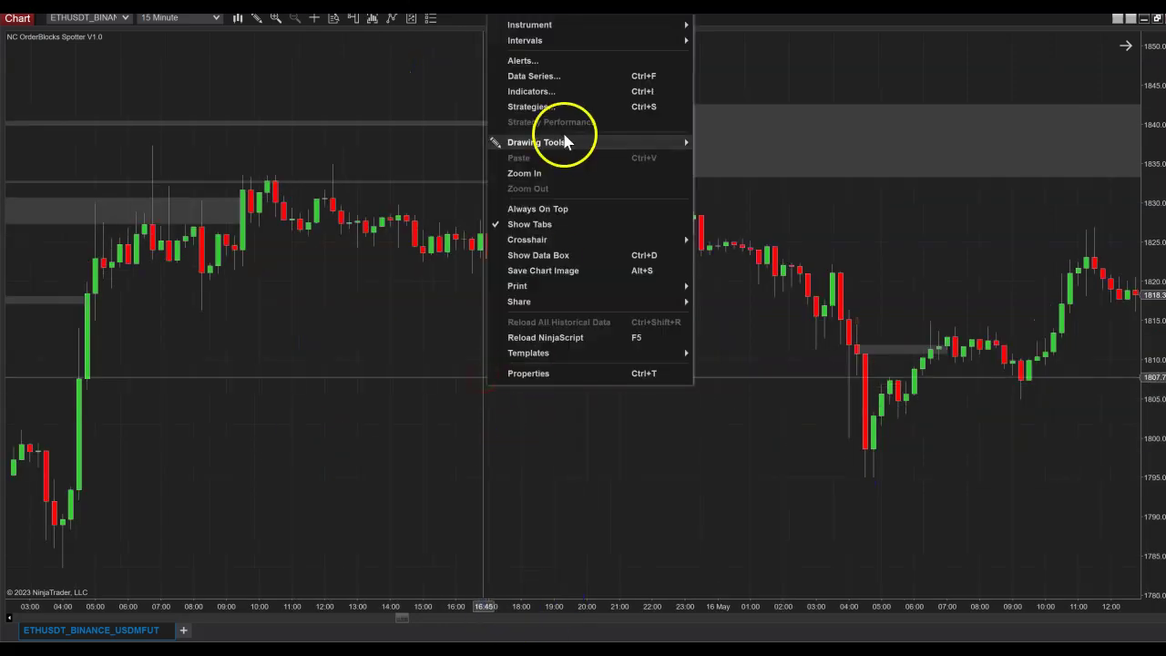
click(538, 92)
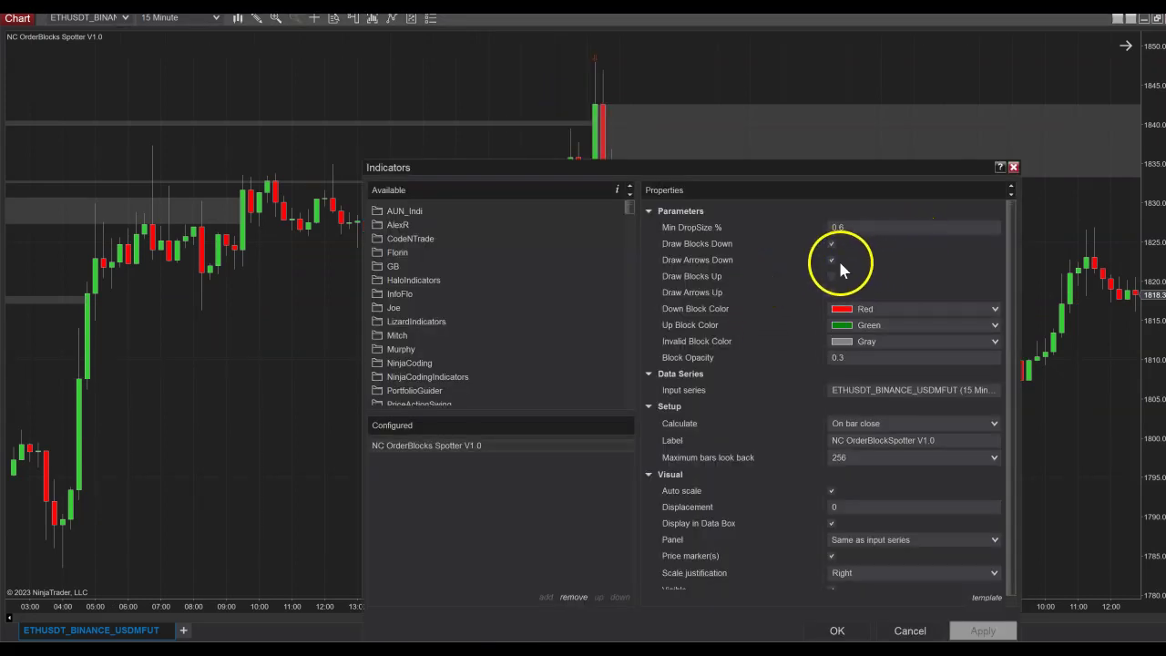
click(832, 259)
click(832, 244)
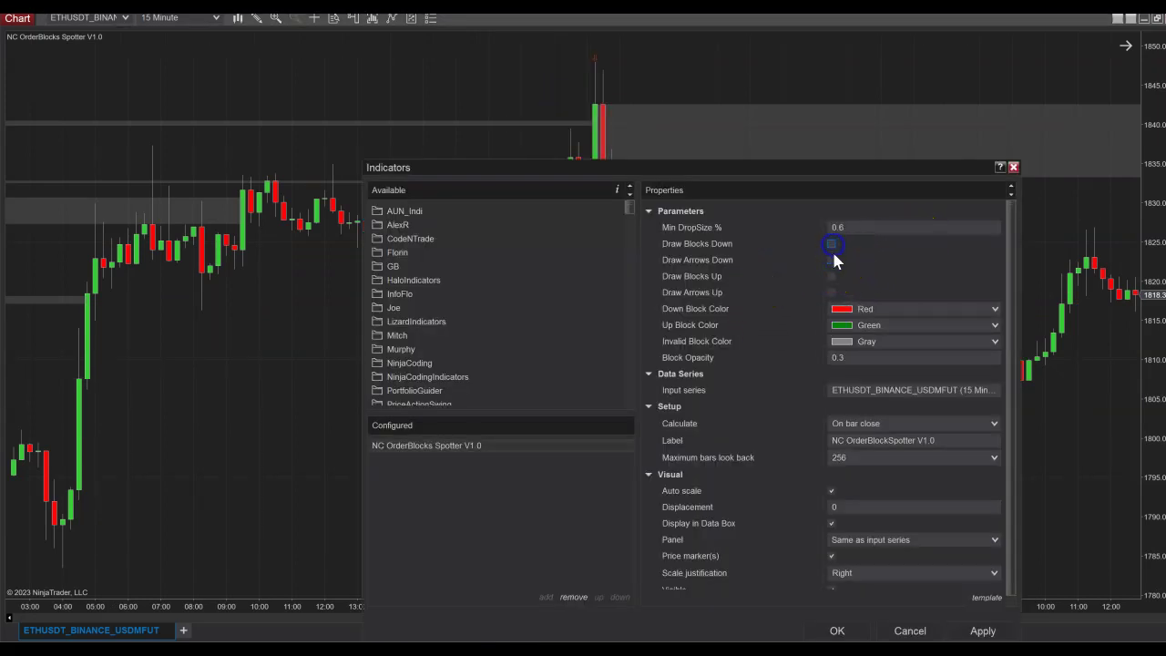
click(837, 632)
Step: Measure the rise on 28 August from the low of the 14:30 candle to the top of the 15:45 candle with the Ruler
drag(409, 617, 1148, 620)
drag(911, 460, 625, 453)
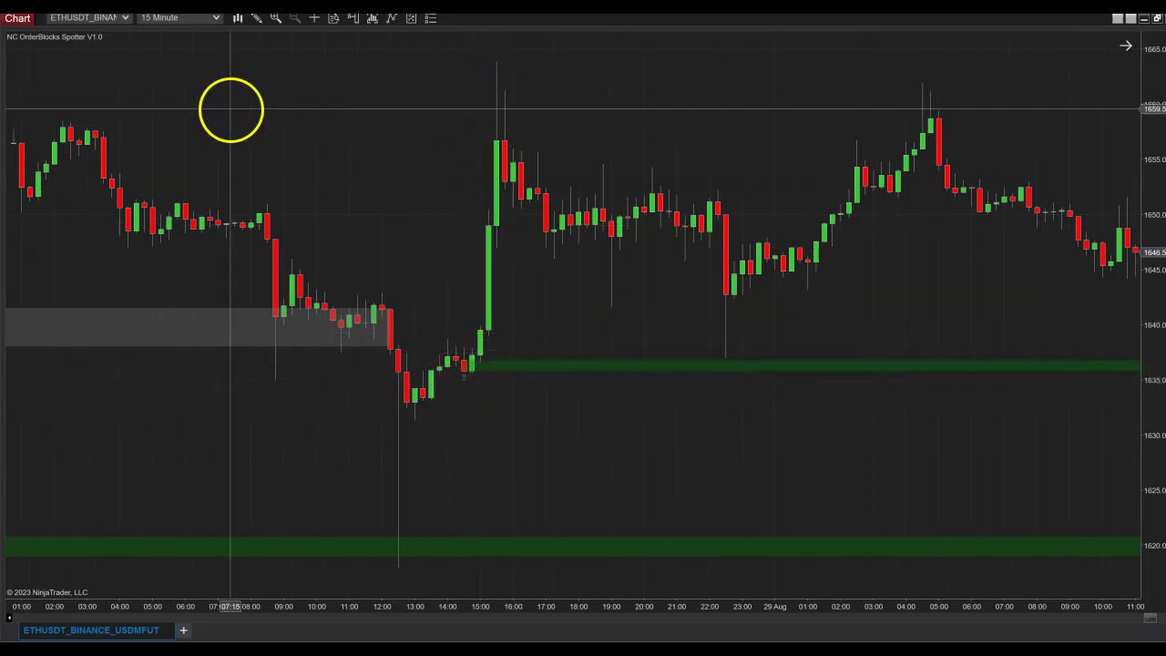
click(315, 18)
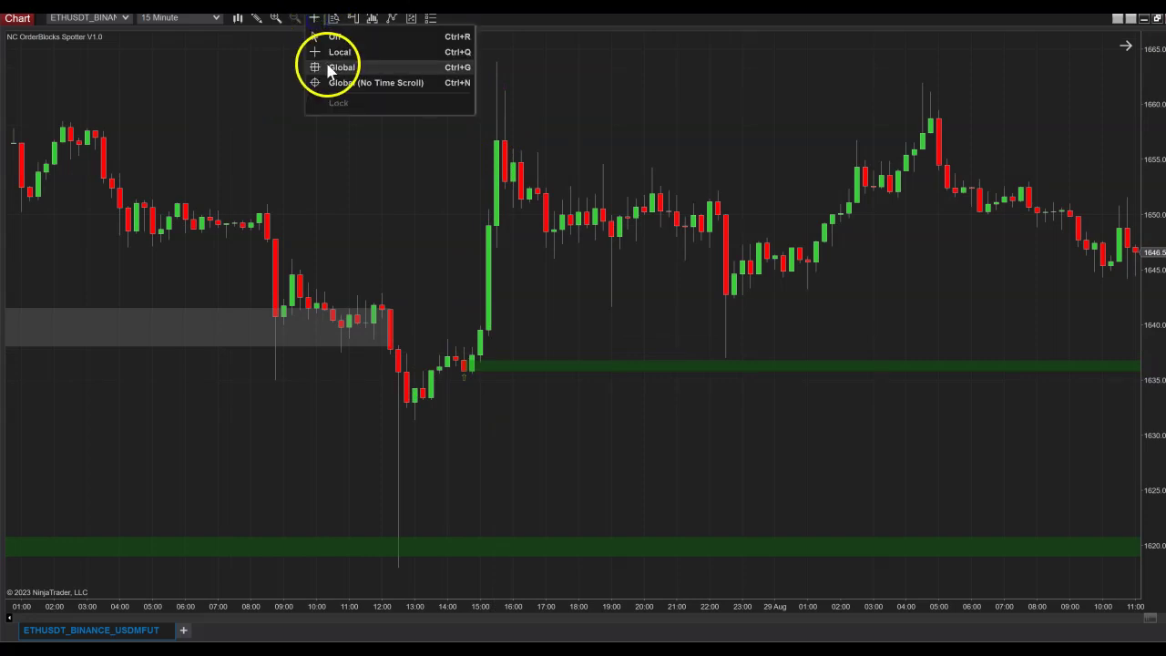
click(256, 19)
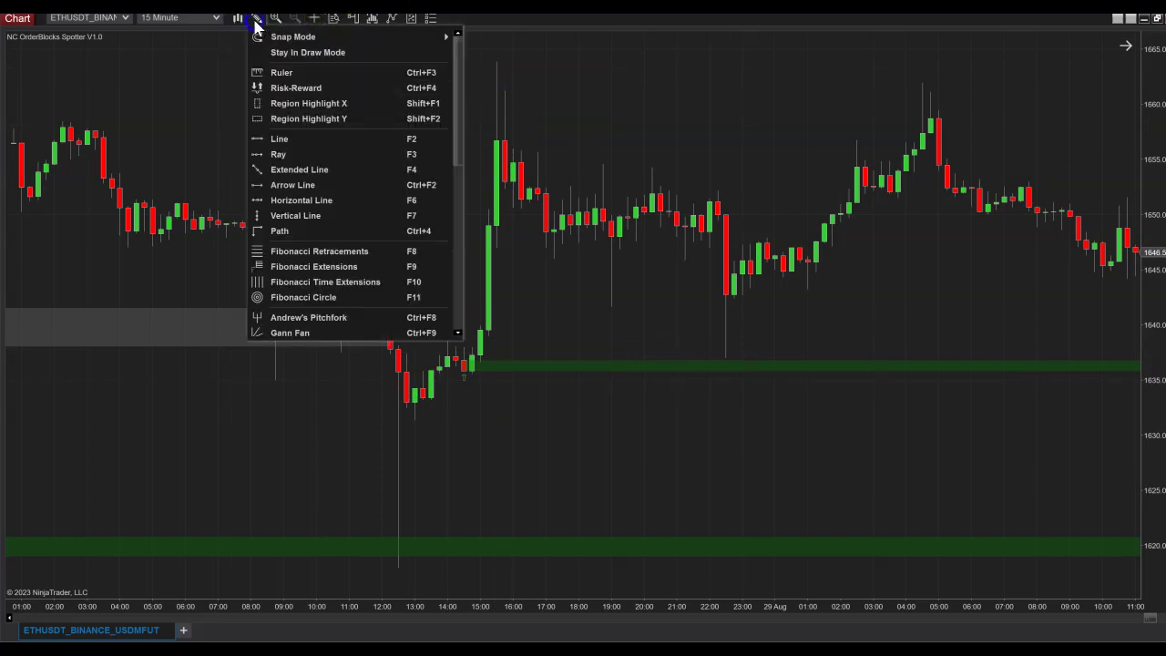
click(278, 75)
click(467, 373)
click(506, 144)
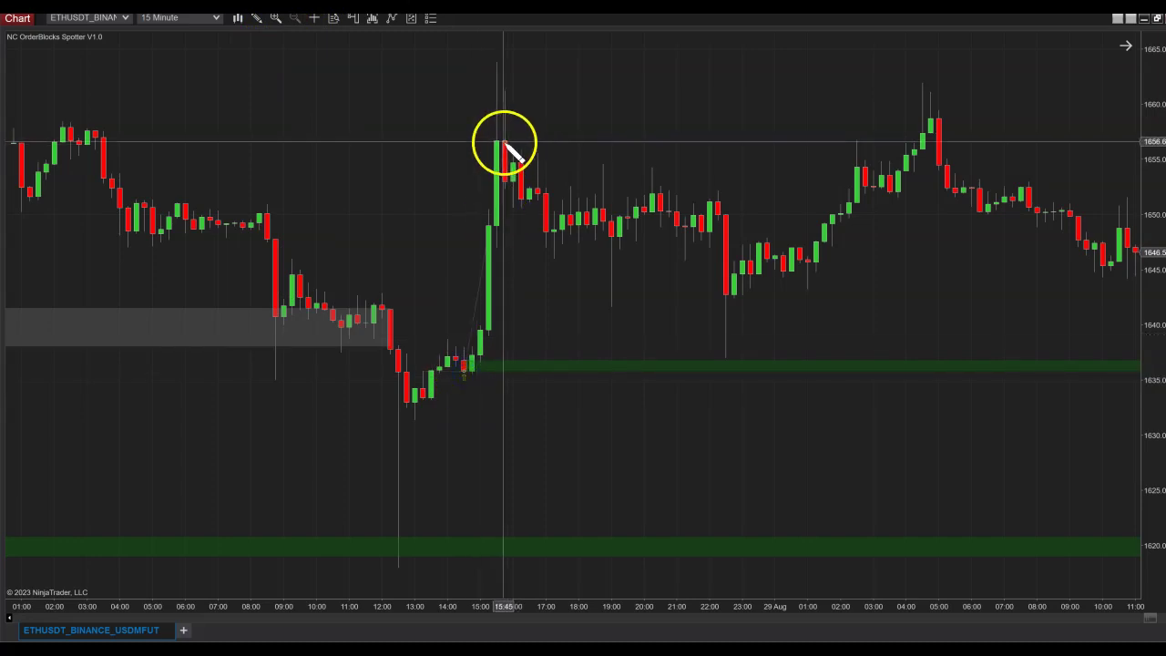
click(450, 218)
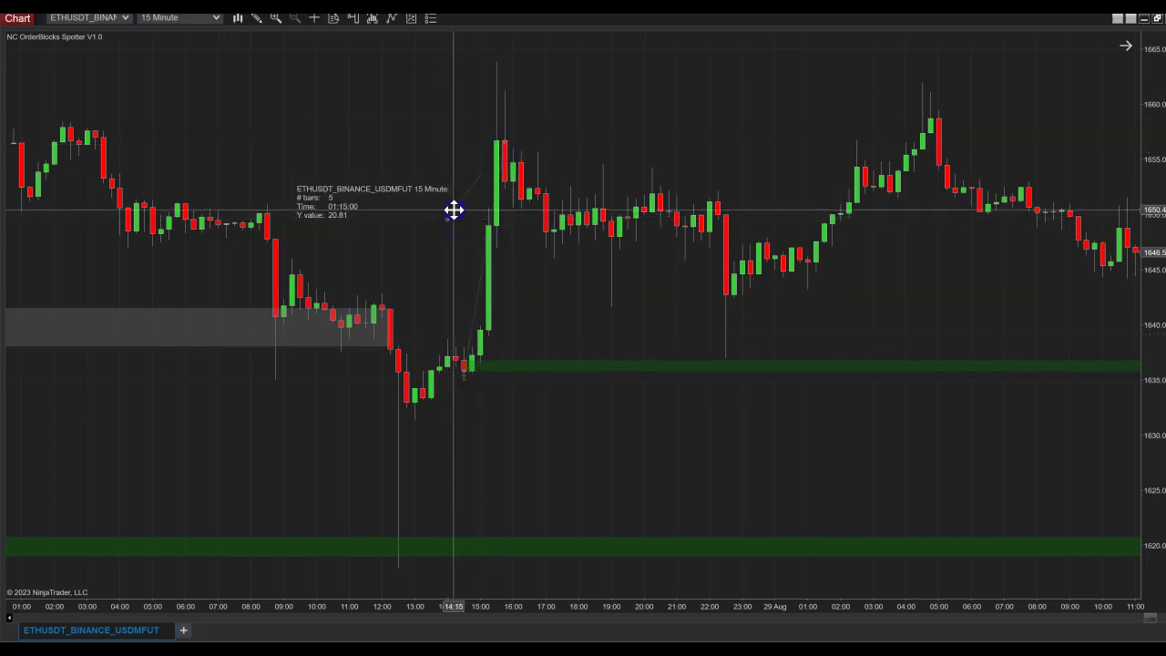
Step: Set the Y value display unit of the ruler on the 28 August rise to Percent, read the rise, and delete the ruler
double_click(492, 278)
click(708, 337)
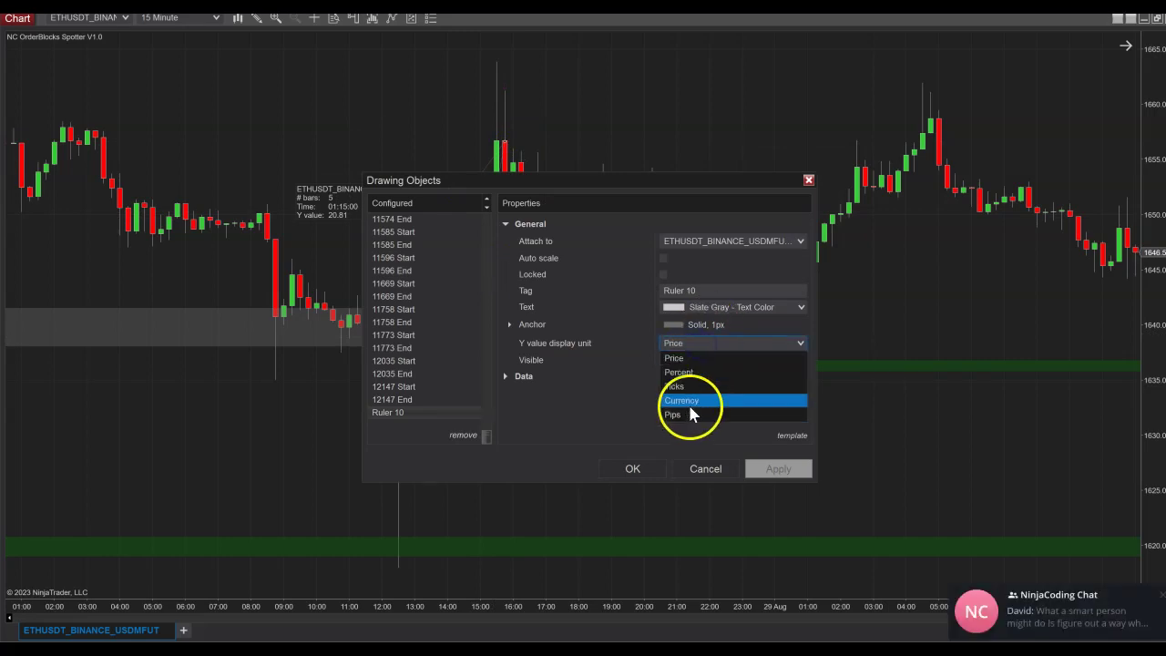
click(684, 374)
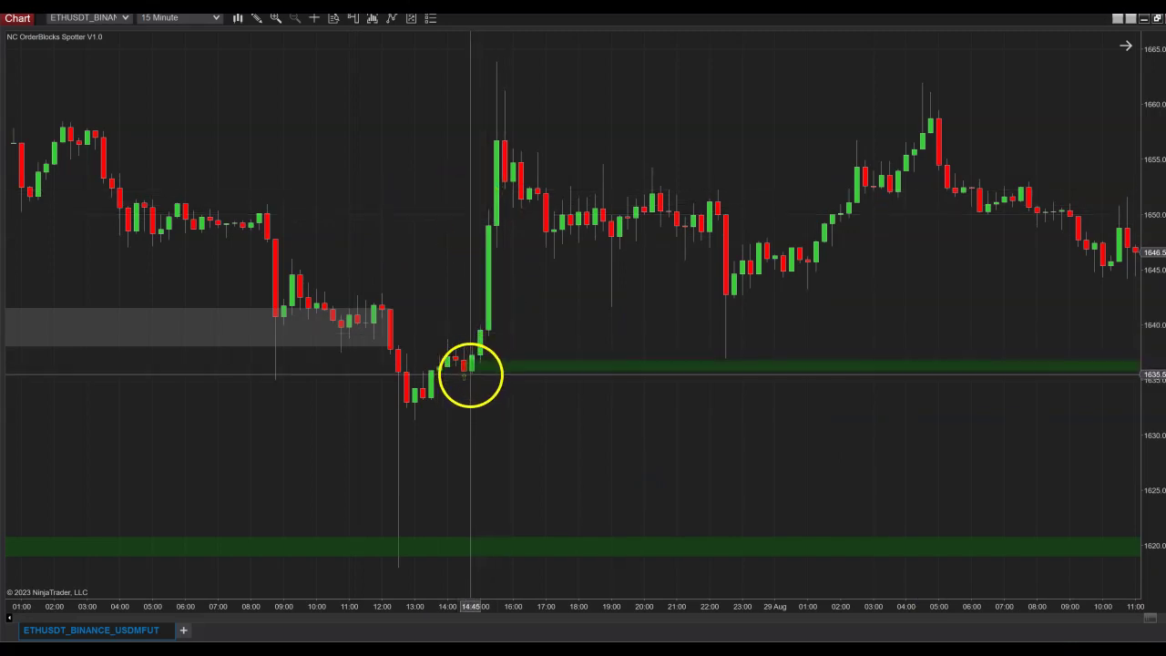
Step: Inspect the 14:15, 14:30 and 14:45 candles at the start of the green block on 28 August with the Data Box, and close it
drag(482, 479, 497, 495)
drag(502, 606, 430, 602)
mouse_move(388, 471)
mouse_down()
mouse_move(463, 480)
mouse_move(398, 109)
mouse_move(409, 104)
mouse_move(388, 54)
mouse_move(390, 117)
mouse_move(347, 378)
mouse_move(358, 401)
mouse_move(383, 63)
mouse_move(382, 308)
mouse_move(370, 359)
mouse_move(361, 347)
mouse_up()
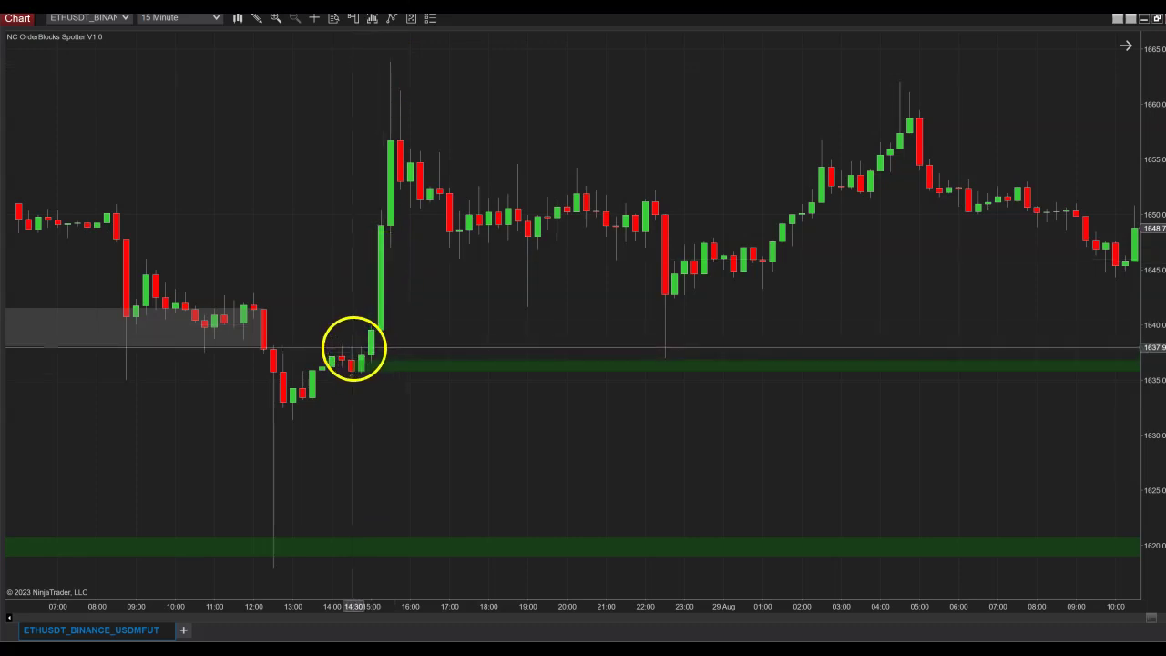
drag(416, 614, 366, 608)
mouse_move(274, 442)
mouse_down()
mouse_move(262, 347)
mouse_move(292, 250)
mouse_move(305, 44)
mouse_move(316, 99)
mouse_move(286, 112)
mouse_move(267, 349)
mouse_up()
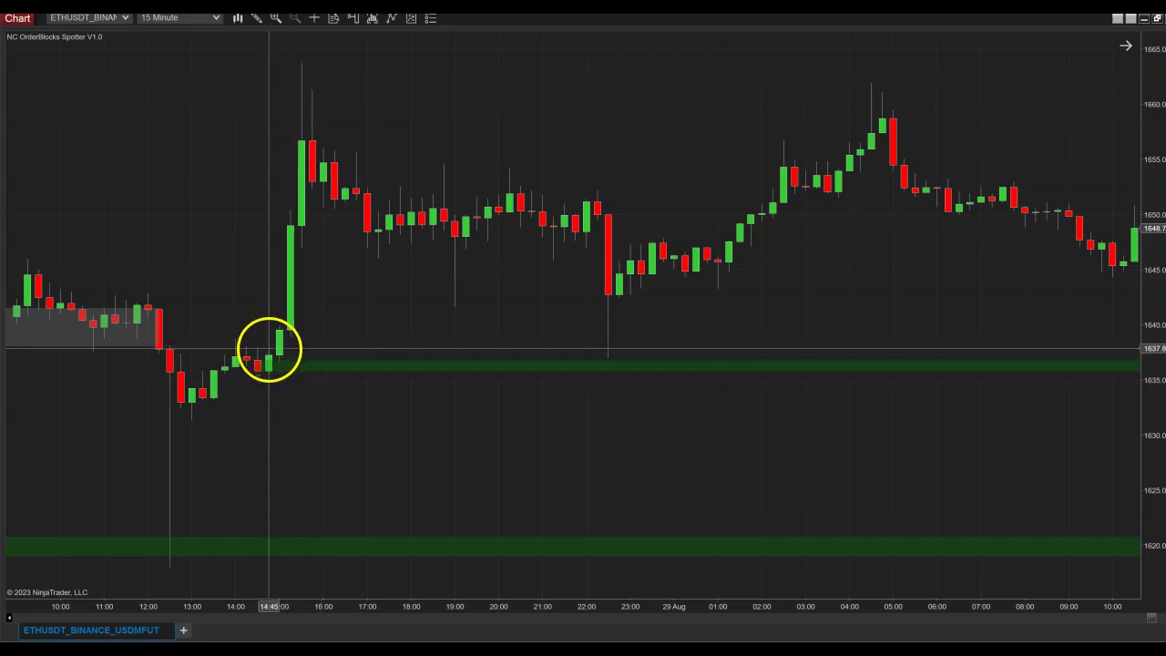
click(333, 18)
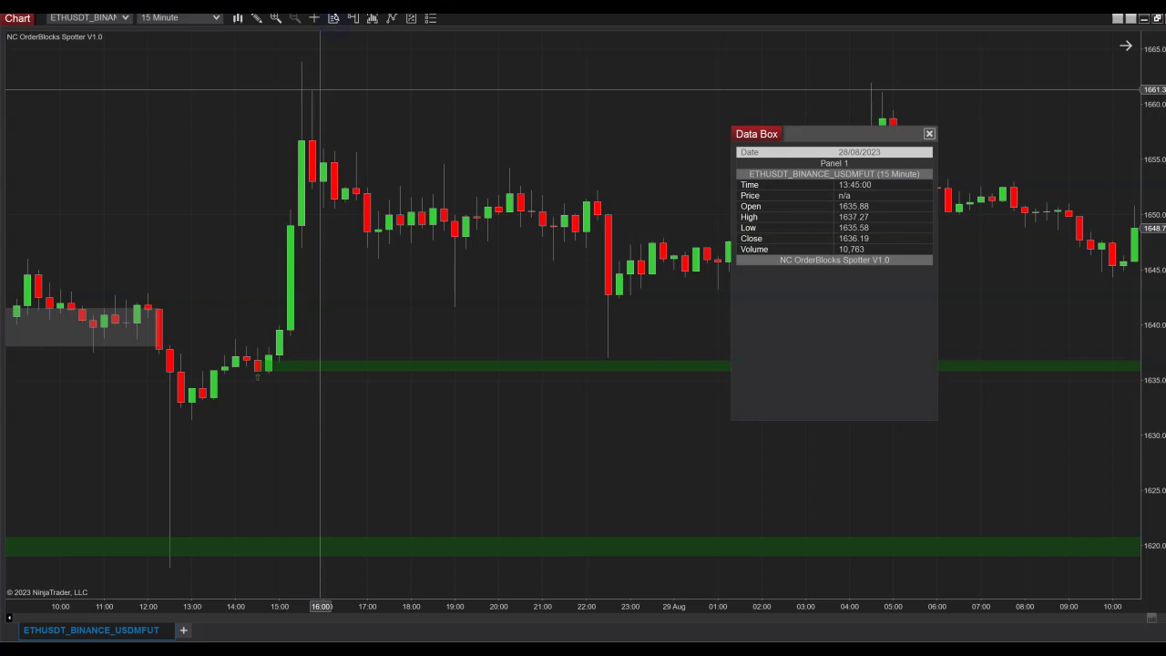
click(267, 364)
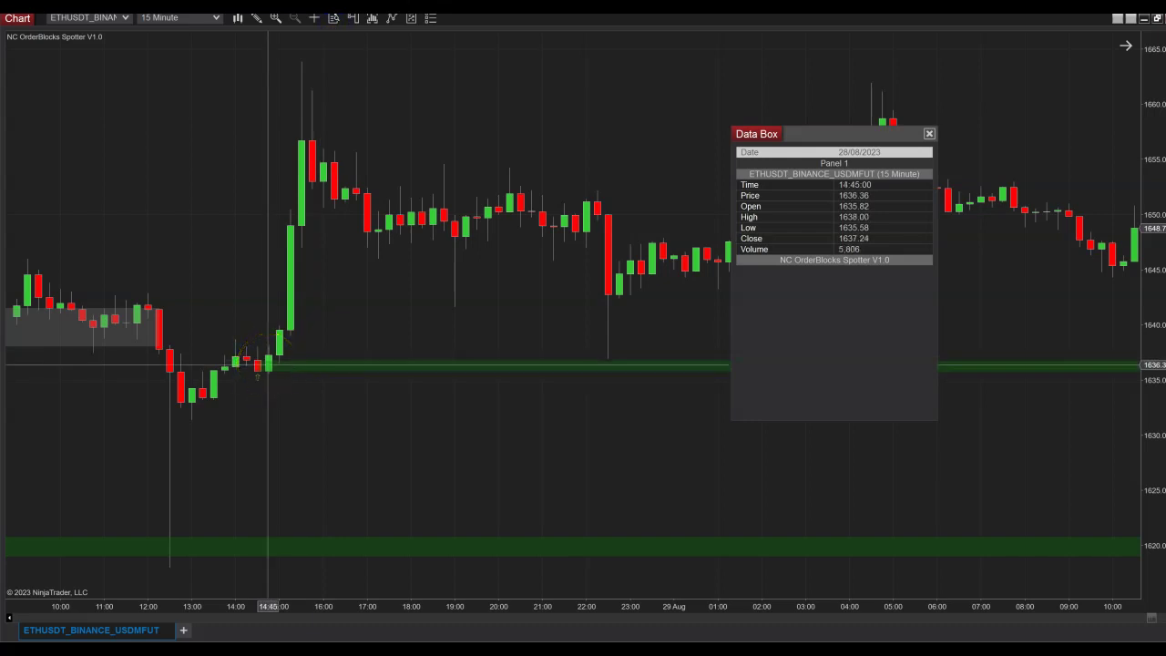
drag(268, 364, 245, 353)
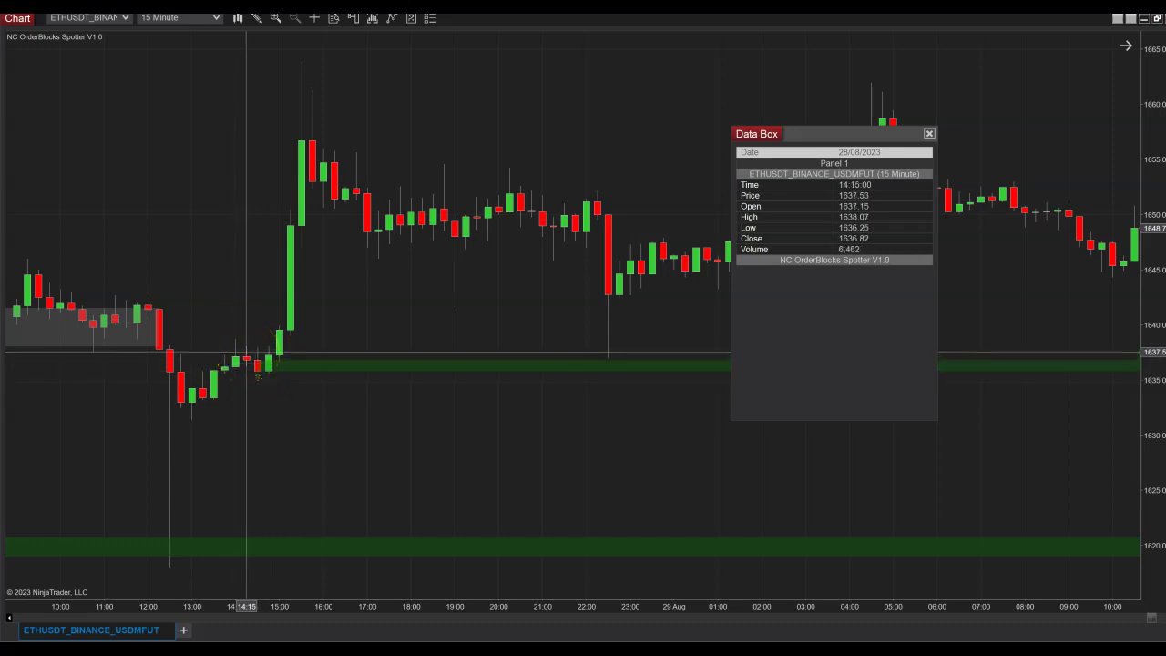
mouse_move(246, 352)
mouse_down()
mouse_move(259, 373)
mouse_move(248, 354)
mouse_up()
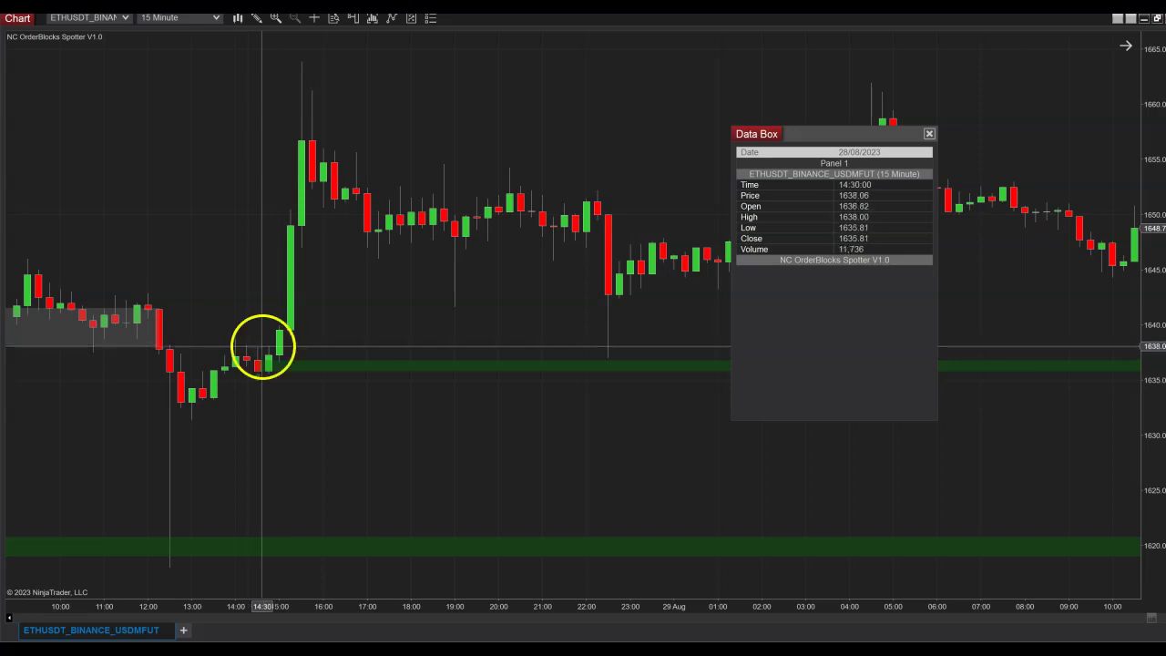
mouse_move(256, 357)
mouse_down()
mouse_move(237, 332)
mouse_move(253, 346)
mouse_up()
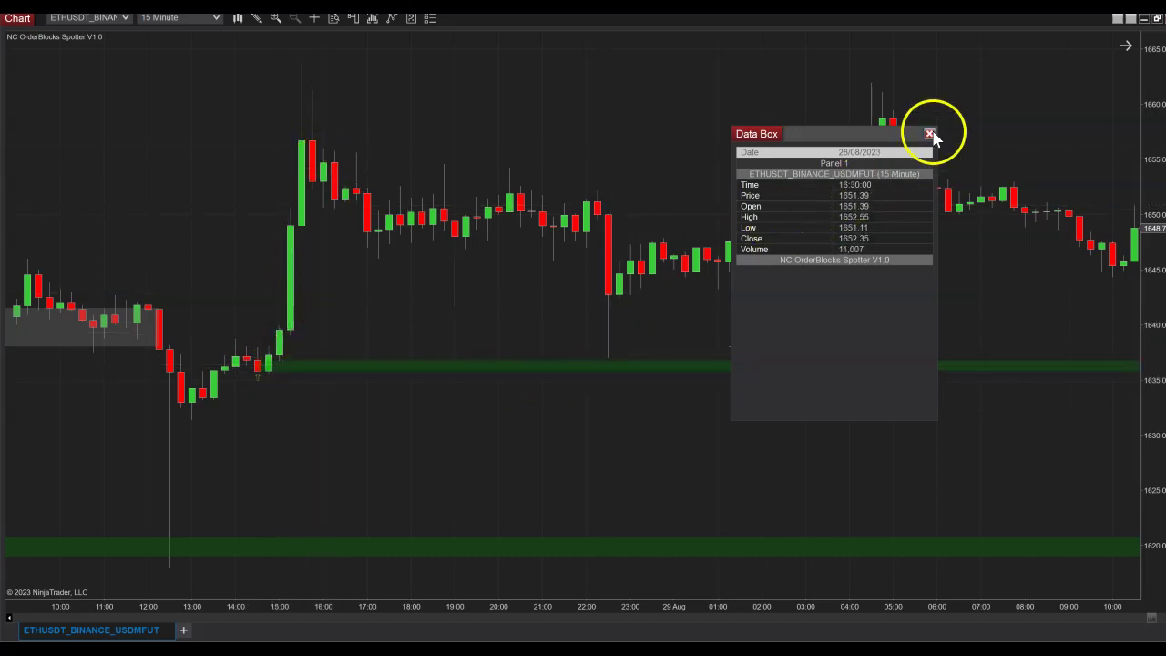
click(930, 134)
drag(468, 473, 323, 458)
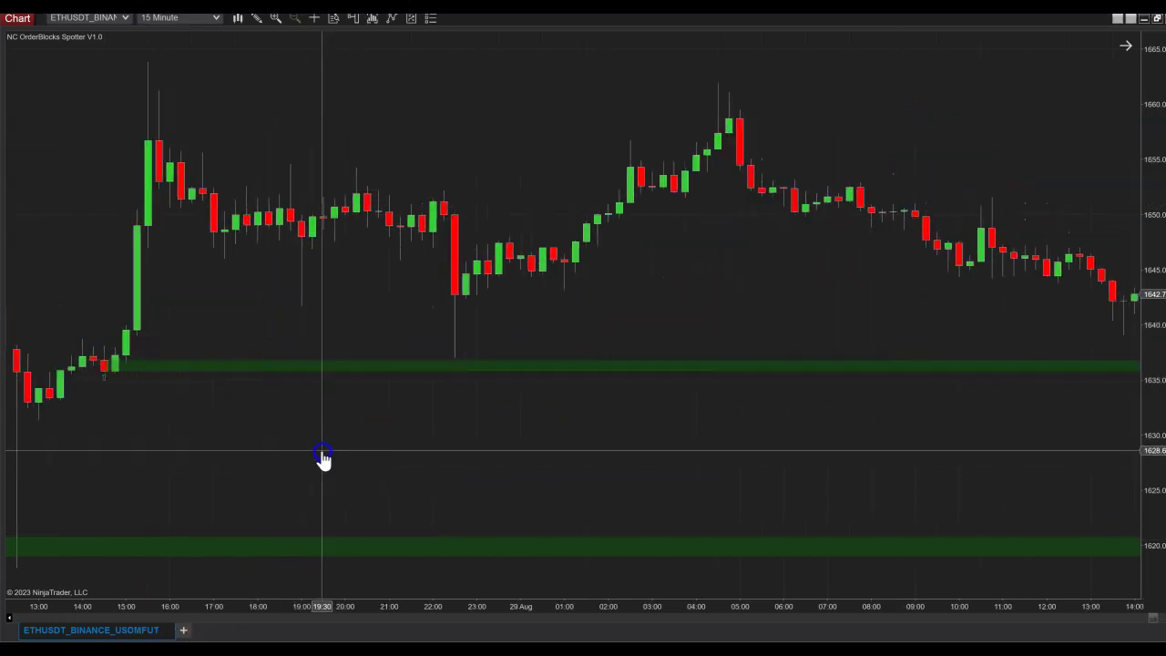